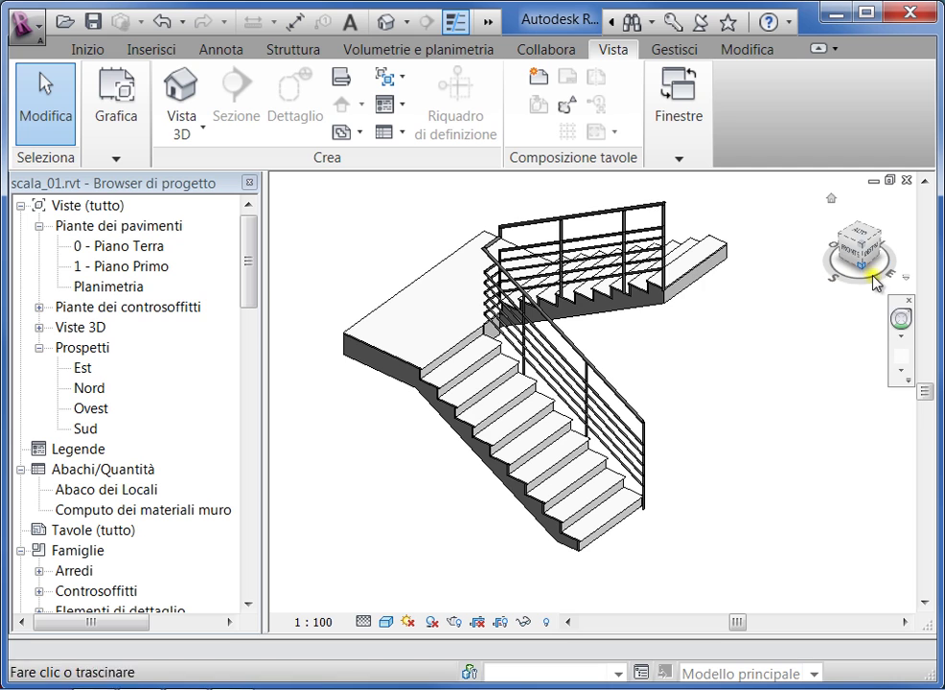
Step: Orbit and zoom the stair model to inspect it from different angles
mouse_move(880, 280)
left_mouse_down()
mouse_move(506, 228)
mouse_move(390, 226)
mouse_move(519, 264)
left_mouse_up()
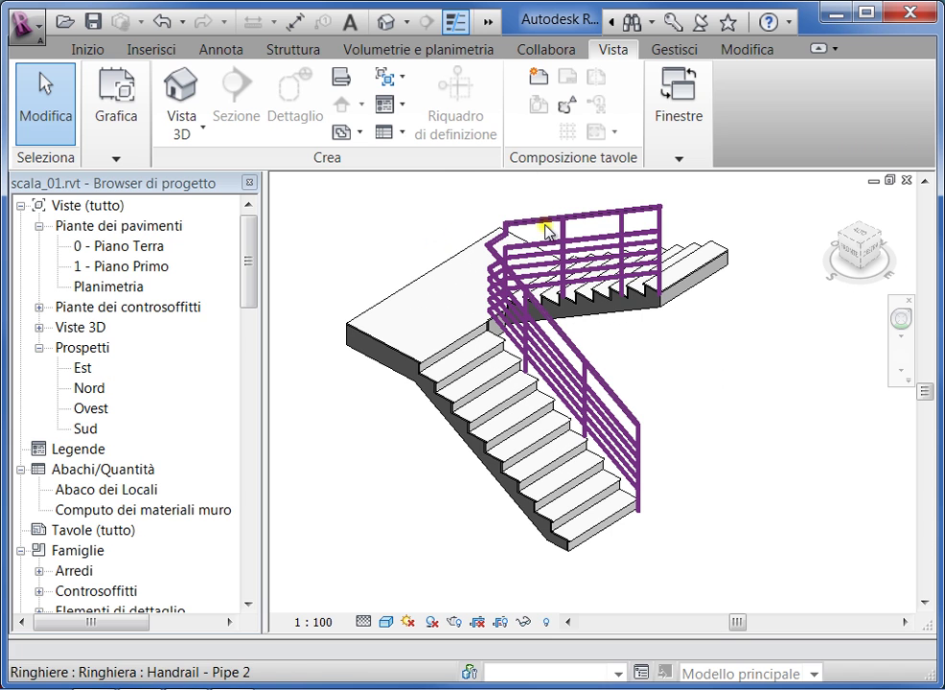
scroll(449, 453, "up", 2)
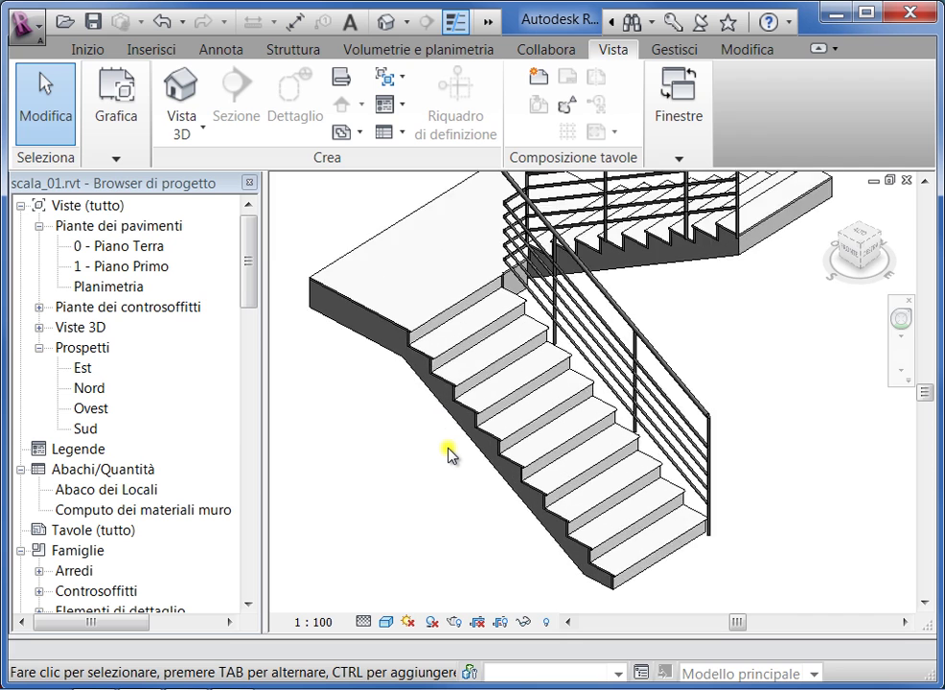
scroll(448, 453, "up", 1)
scroll(449, 453, "up", 2)
scroll(449, 453, "up", 2)
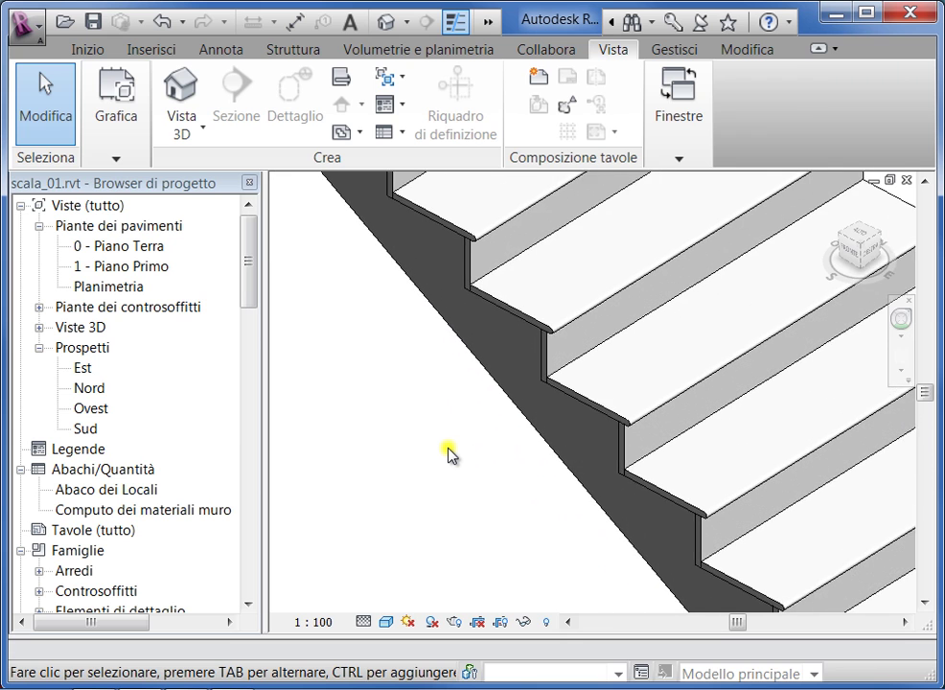
scroll(449, 454, "up", 1)
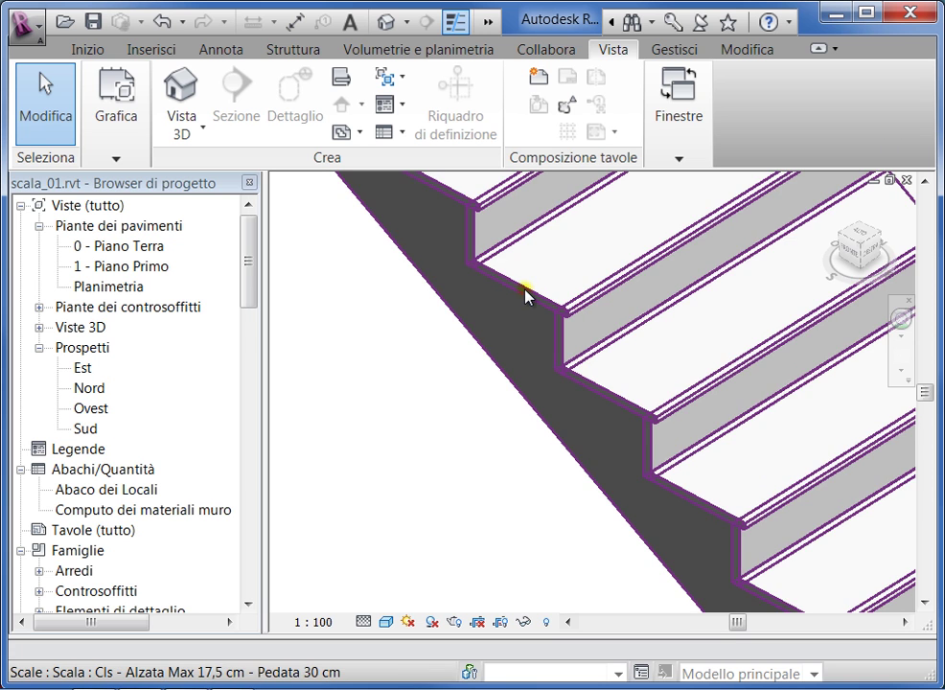
scroll(462, 321, "down", 1)
scroll(456, 332, "down", 1)
scroll(490, 307, "up", 1)
scroll(490, 307, "up", 1)
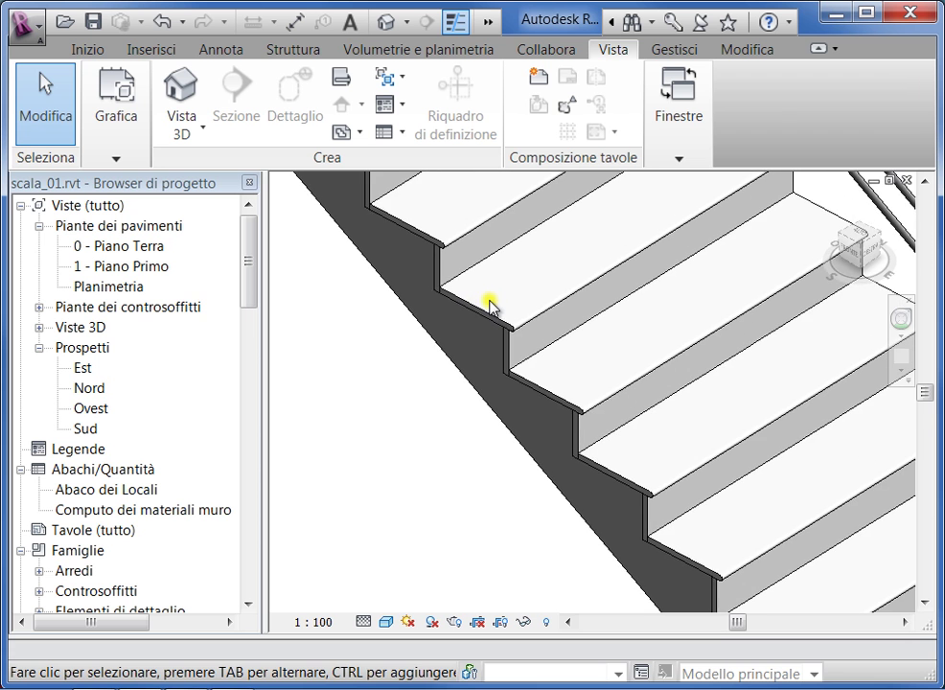
scroll(490, 307, "up", 1)
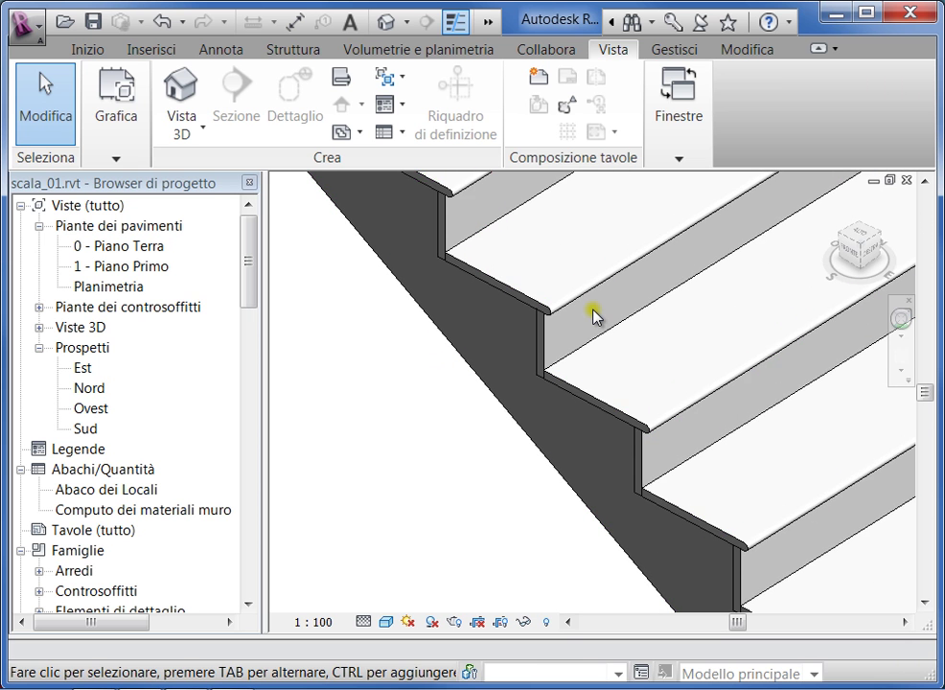
scroll(593, 313, "up", 1)
scroll(472, 342, "up", 1)
scroll(431, 352, "down", 1)
scroll(431, 352, "down", 1)
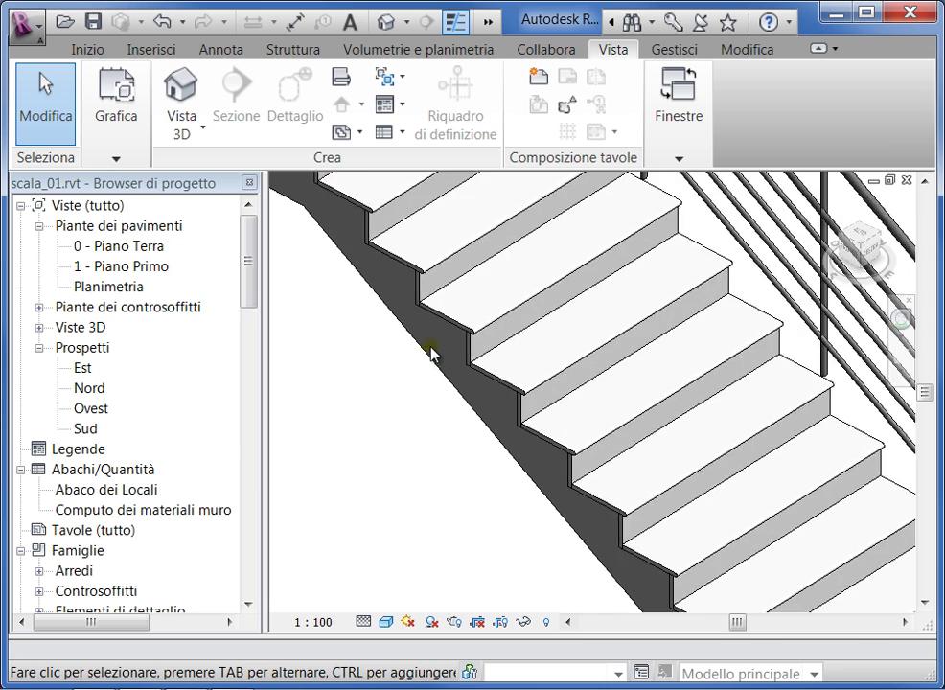
scroll(430, 352, "down", 1)
scroll(431, 352, "down", 1)
scroll(430, 352, "down", 1)
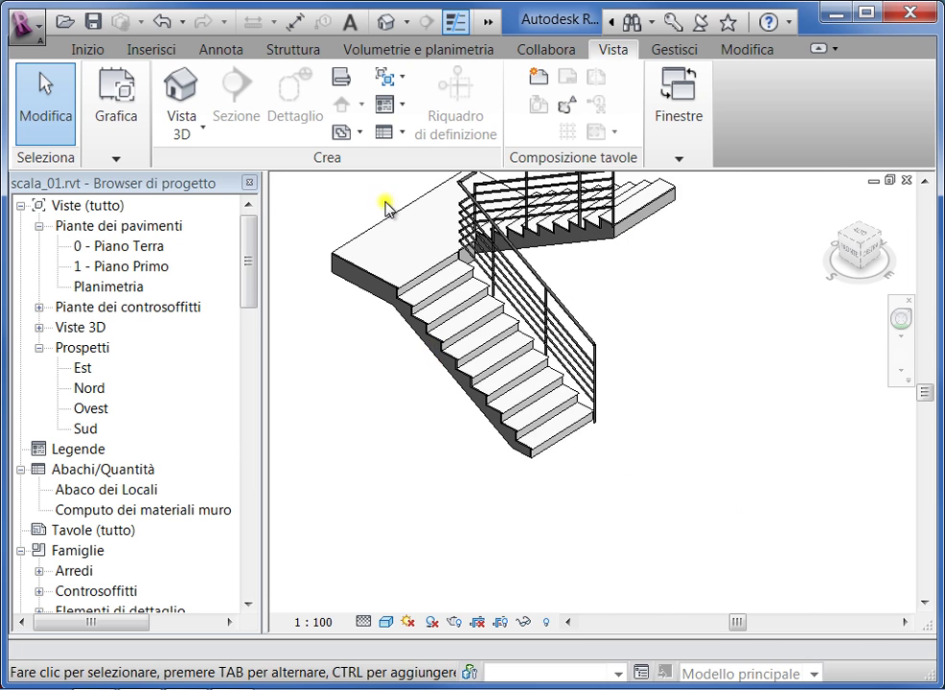
scroll(387, 207, "down", 1)
scroll(387, 211, "down", 1)
scroll(381, 180, "up", 2)
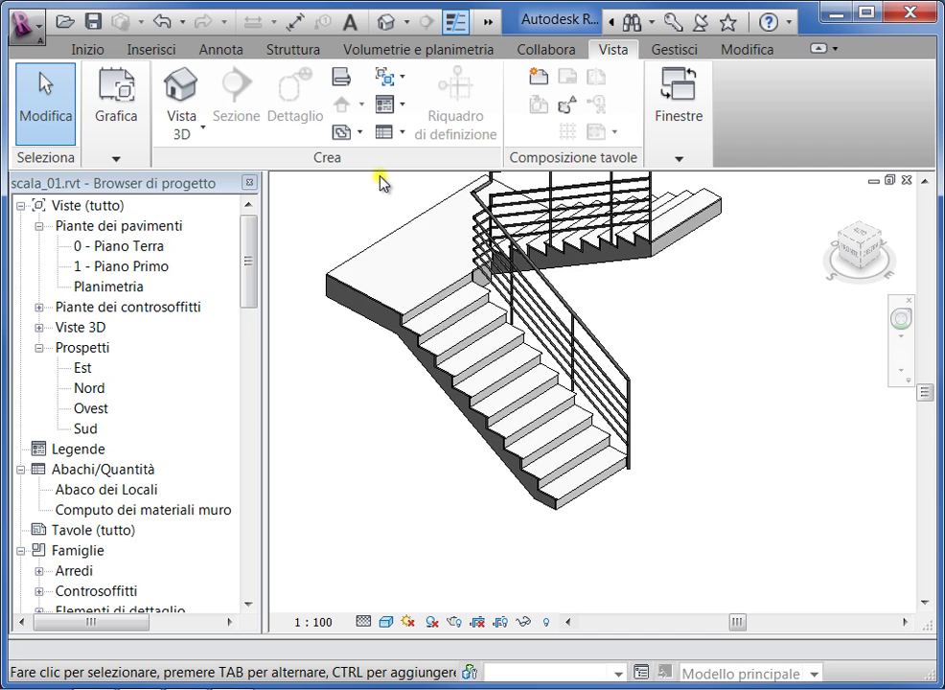
scroll(381, 179, "up", 1)
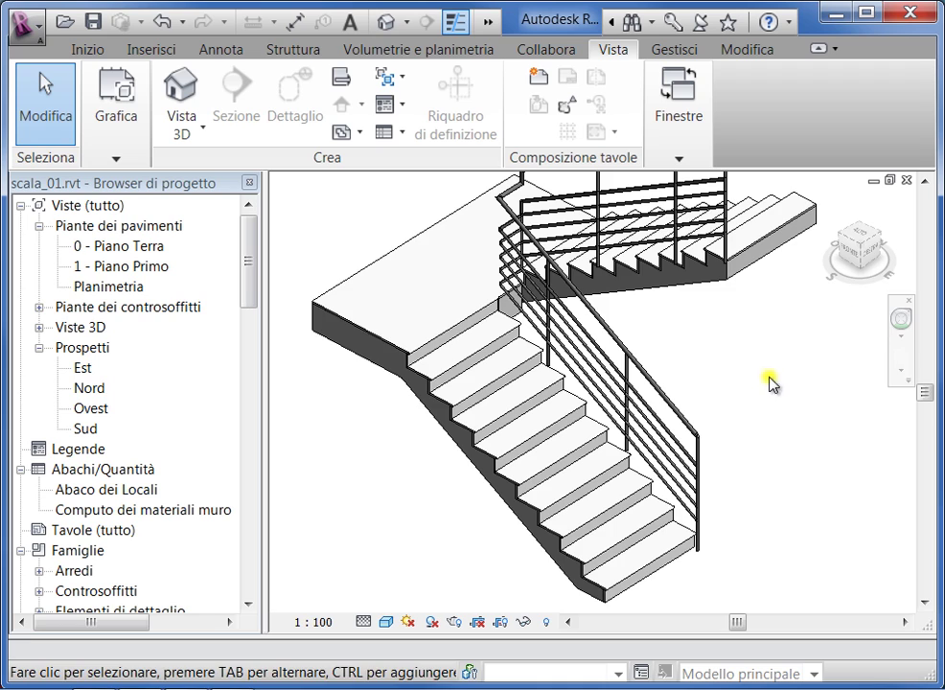
mouse_move(863, 251)
left_mouse_down()
mouse_move(851, 274)
mouse_move(709, 286)
mouse_move(703, 381)
left_mouse_up()
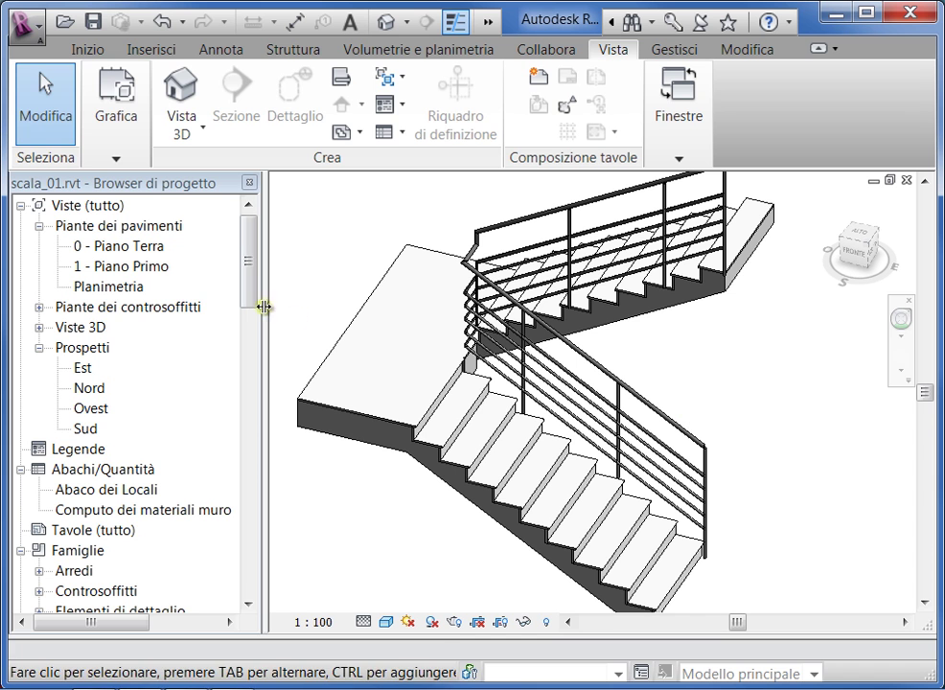
Step: Create a new project, Progetto1, from the default metric template after checking its path
left_click(37, 33)
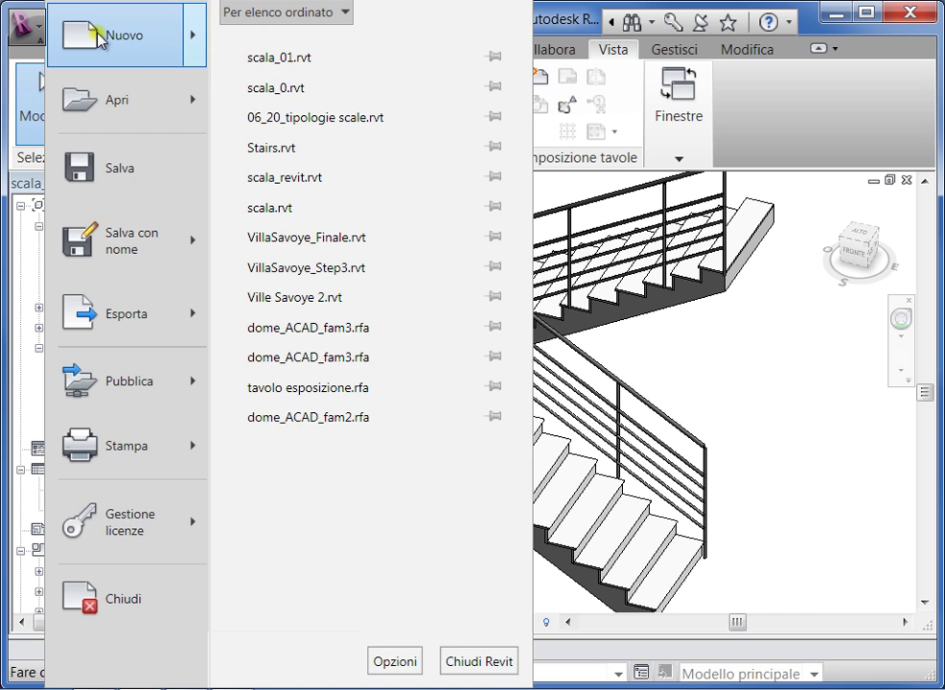
left_click(69, 35)
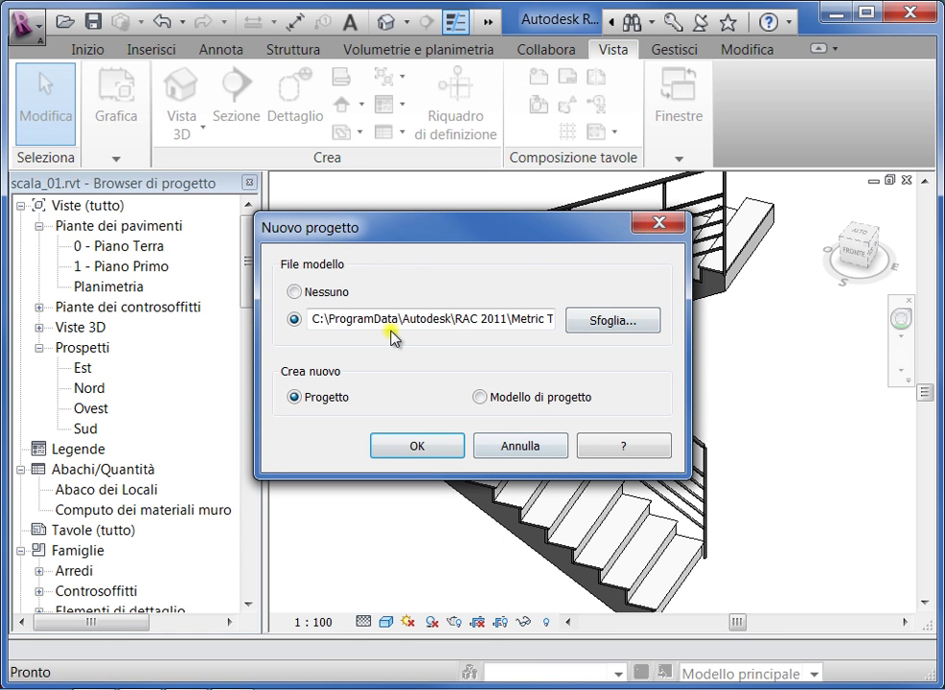
left_click(558, 319)
left_click_drag(557, 319, 556, 318)
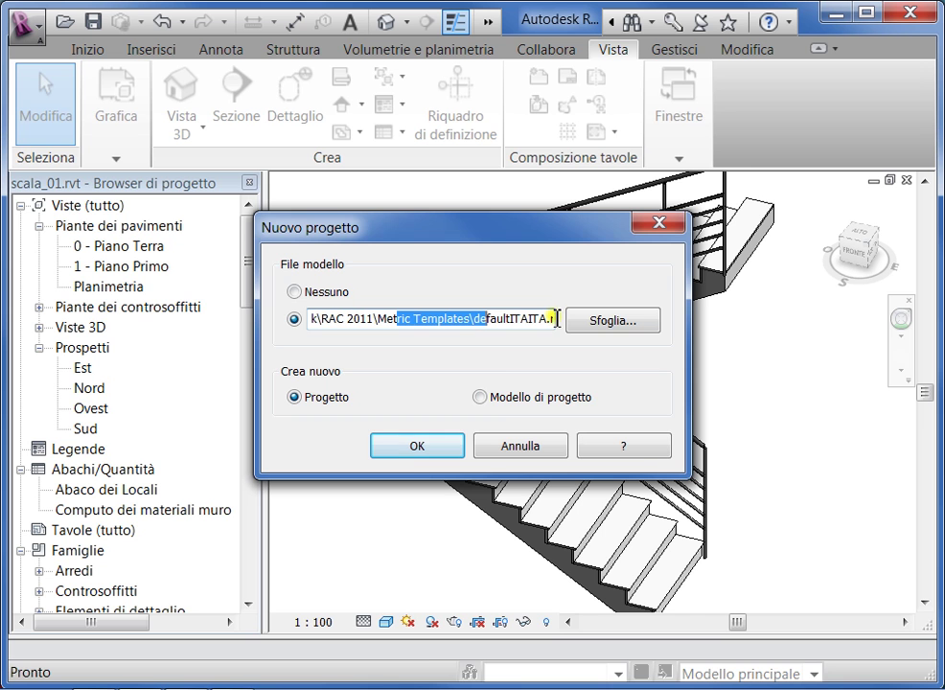
left_click(407, 460)
left_click(408, 461)
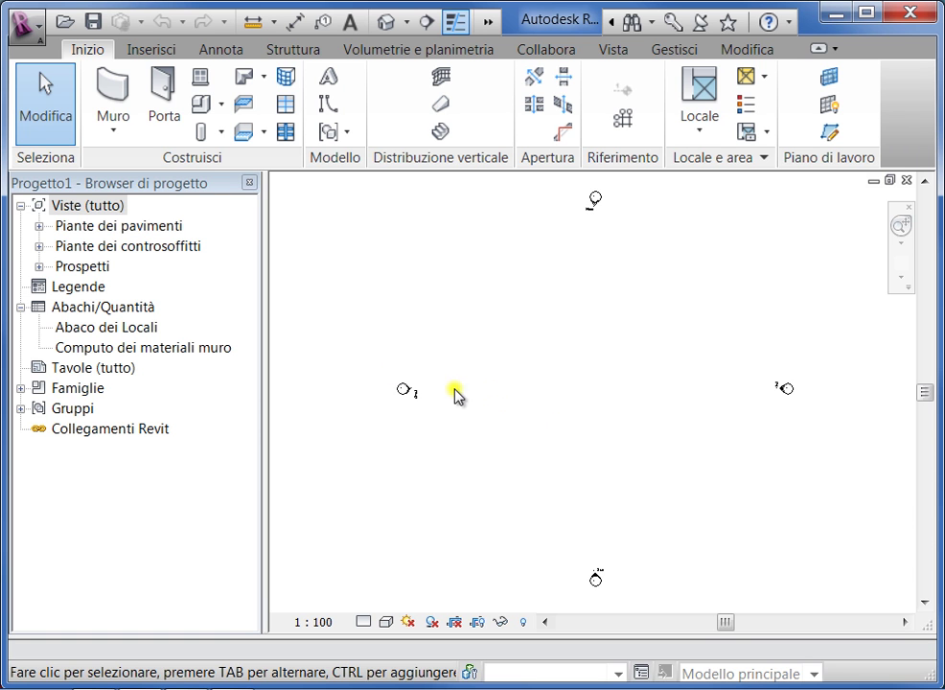
Step: Open the Planimetria floor plan from Piante dei pavimenti
left_click(79, 266)
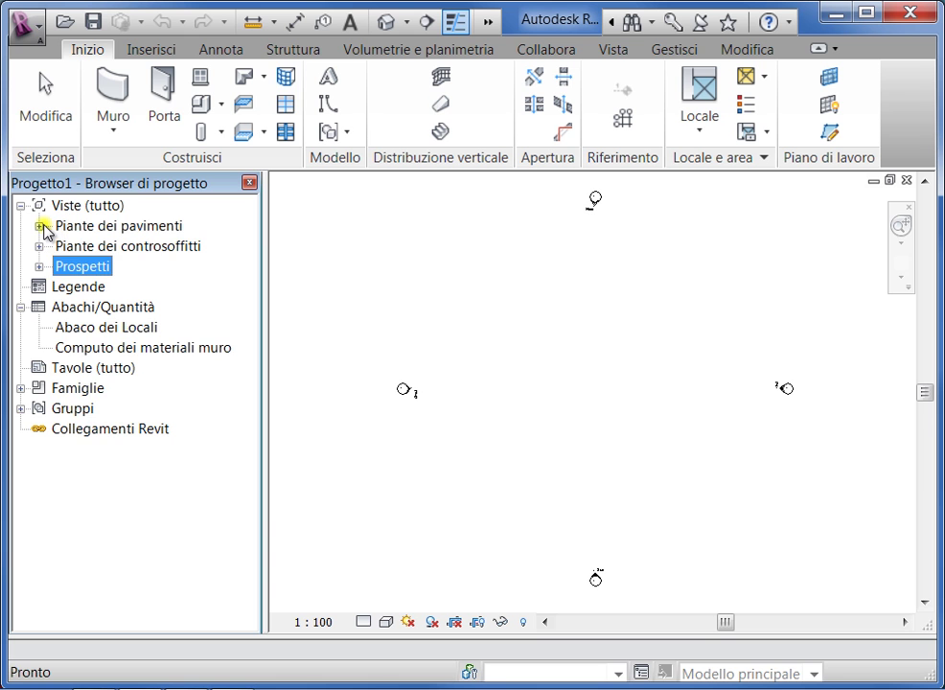
left_click(39, 226)
double_click(87, 286)
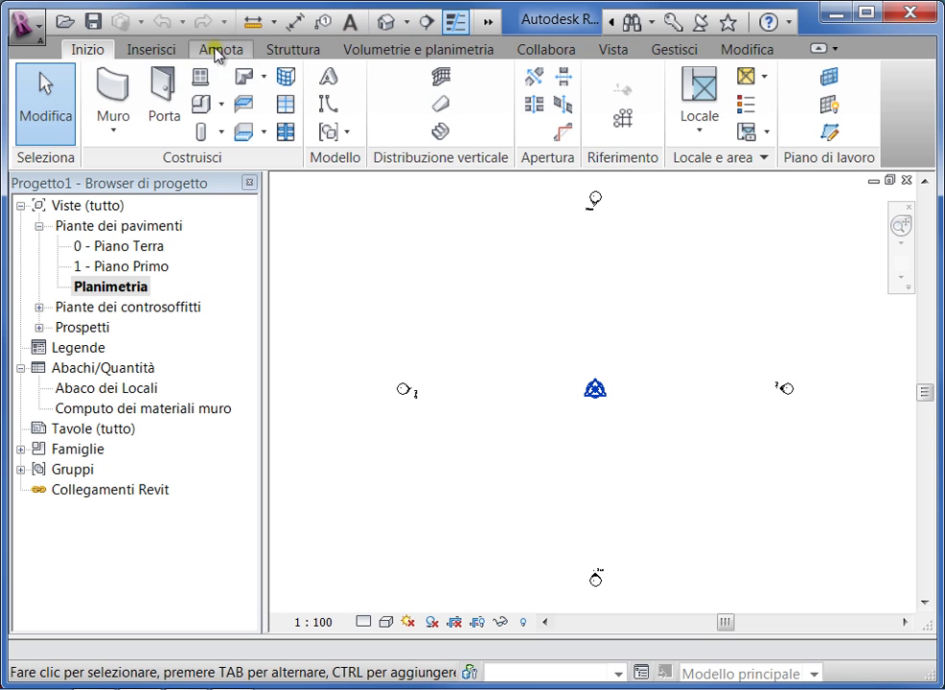
Step: Start a CAD import and choose es_scala_rvt.dwg from the Scala con Revit folder
left_click(160, 46)
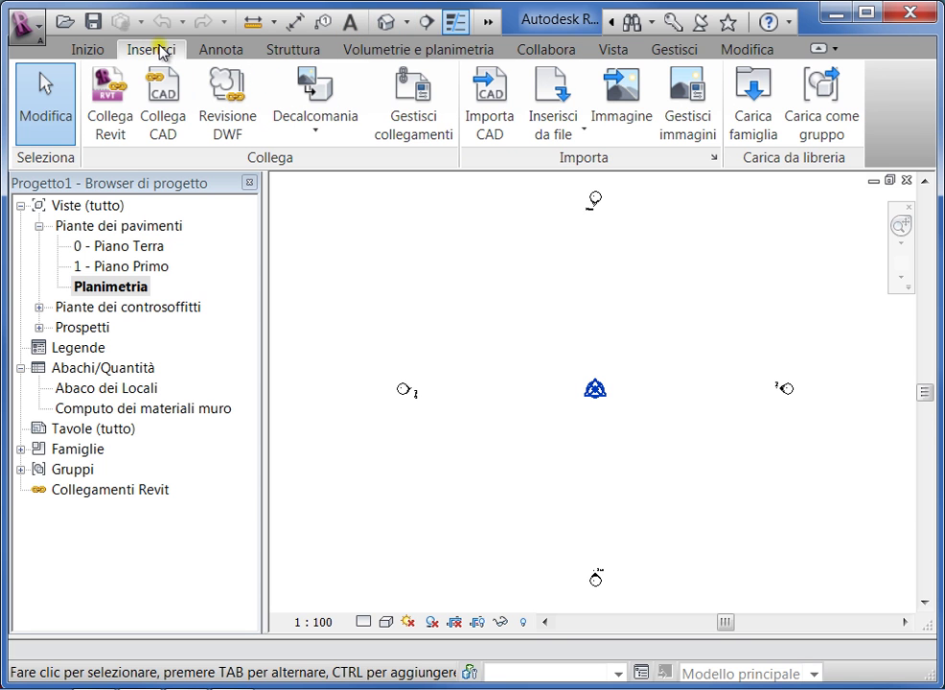
left_click(491, 108)
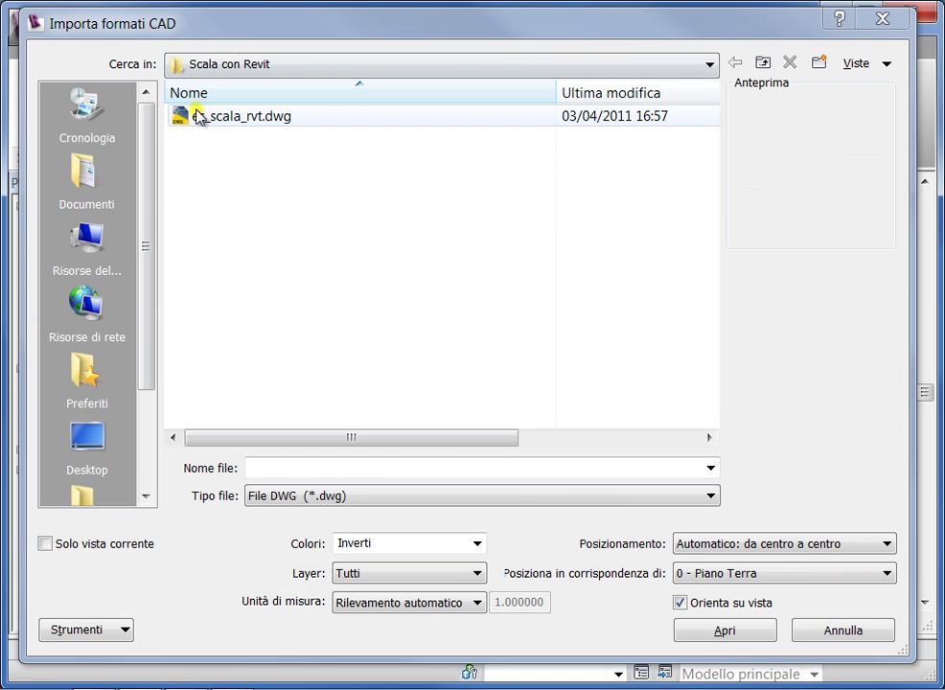
left_click(199, 119)
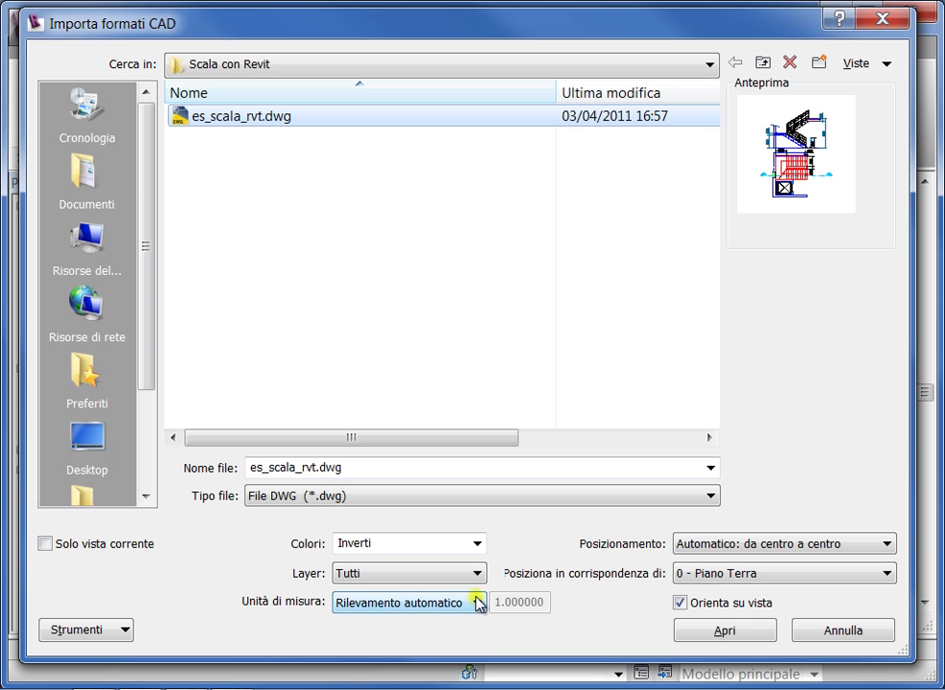
Step: Import es_scala_rvt.dwg with Colori Mantieni, Layer Visibili, Solo vista corrente, units metri, centre-to-centre placement
left_click(477, 544)
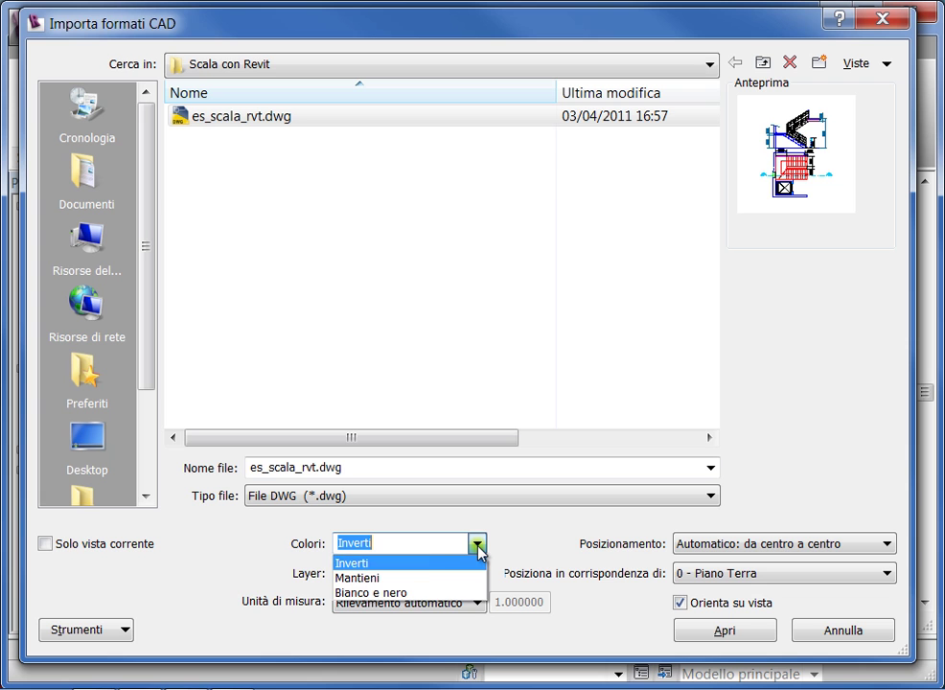
left_click(403, 580)
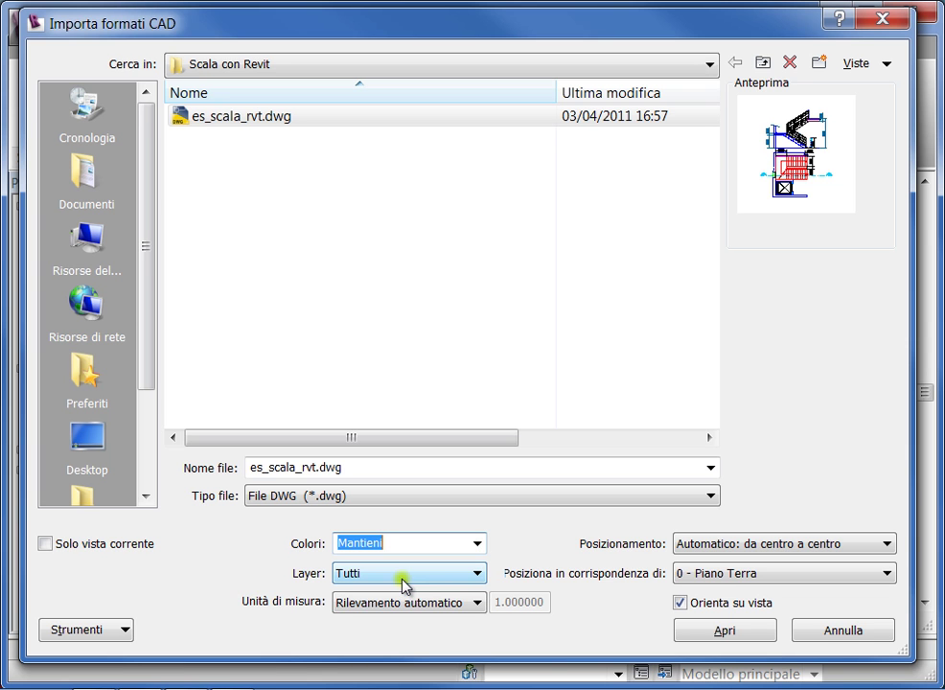
left_click(480, 576)
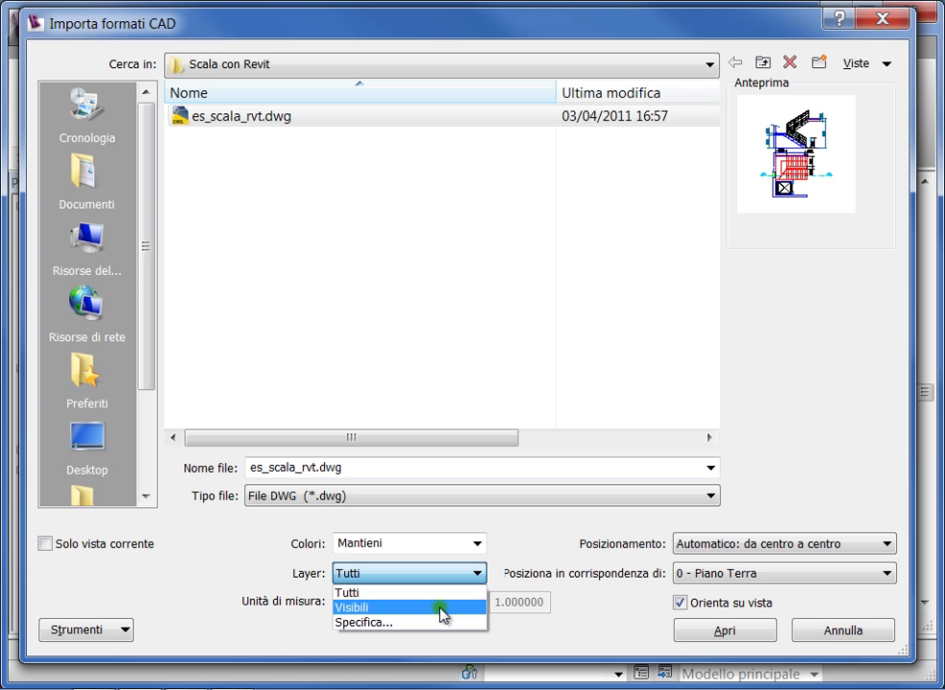
left_click(442, 609)
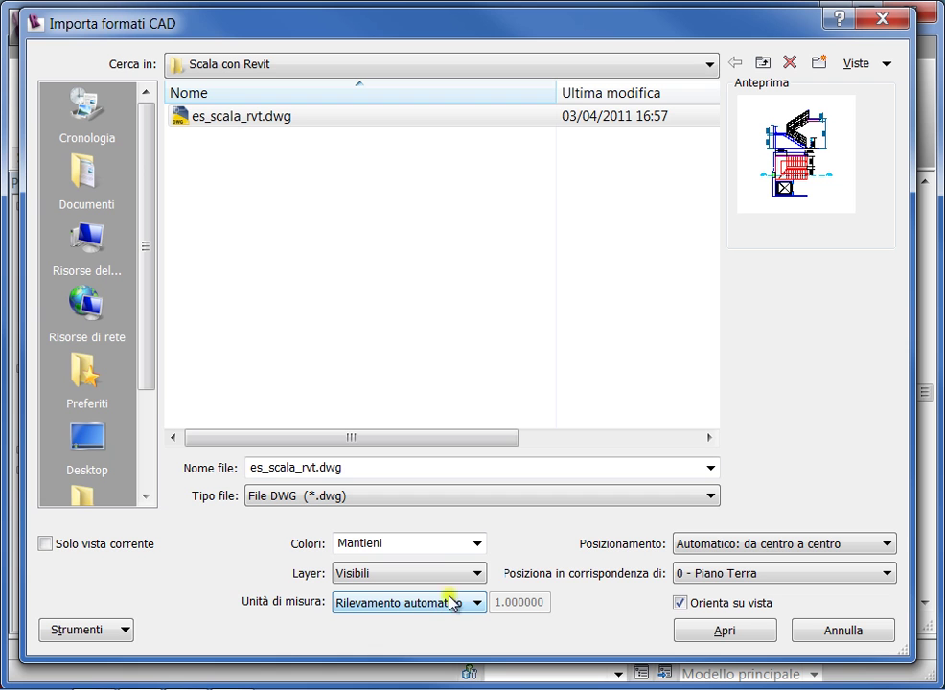
left_click(45, 545)
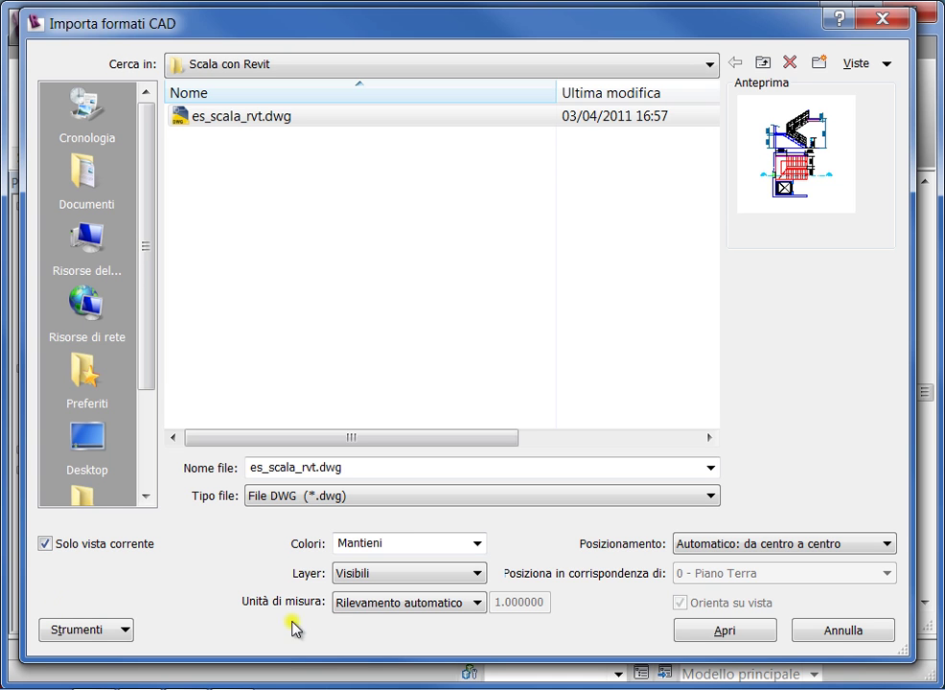
left_click(450, 604)
left_click(422, 523)
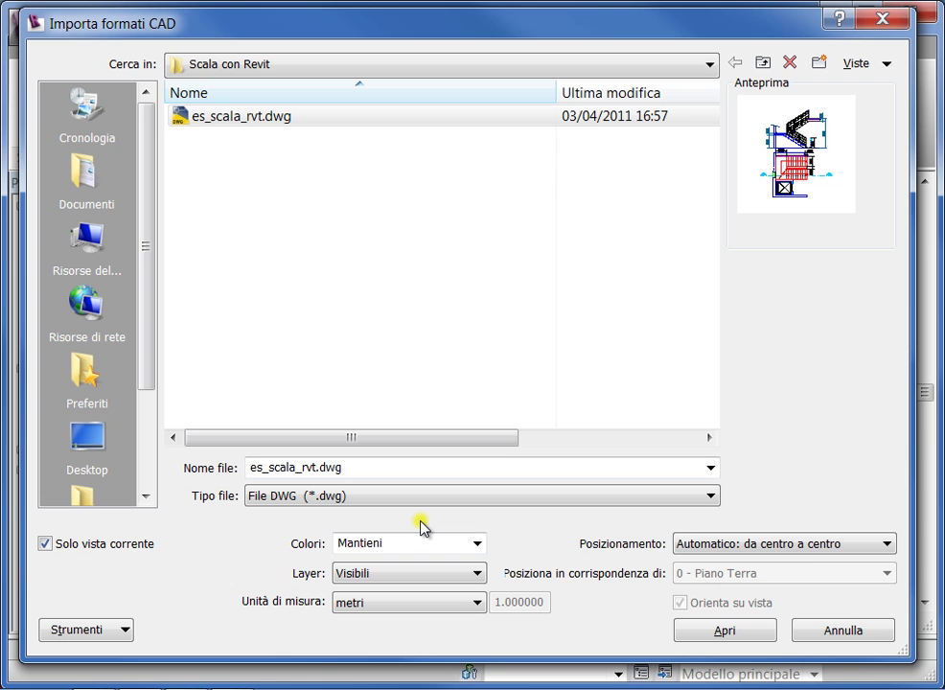
left_click(808, 545)
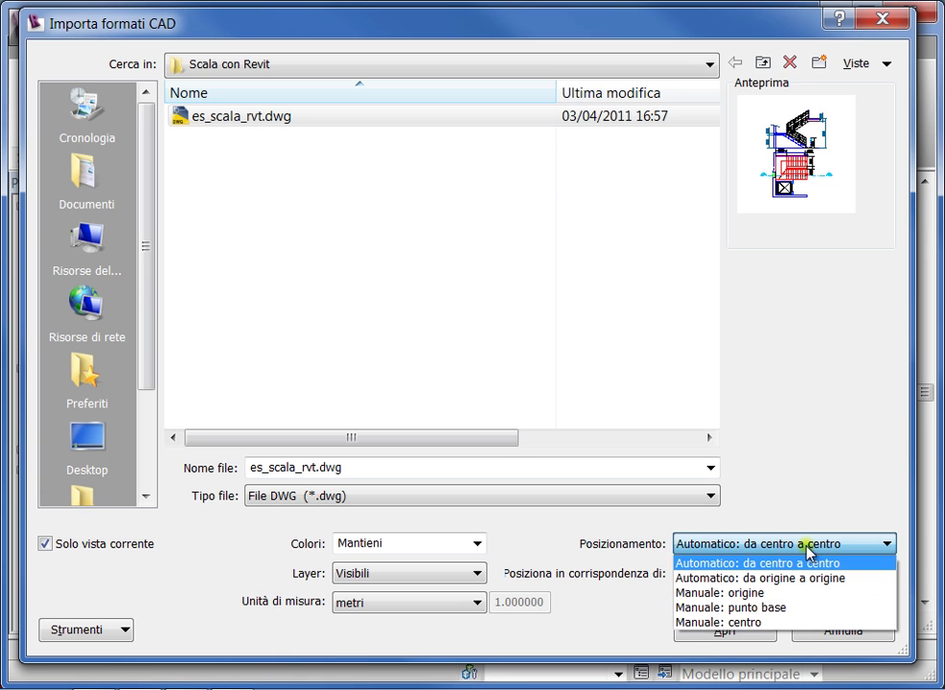
left_click(809, 546)
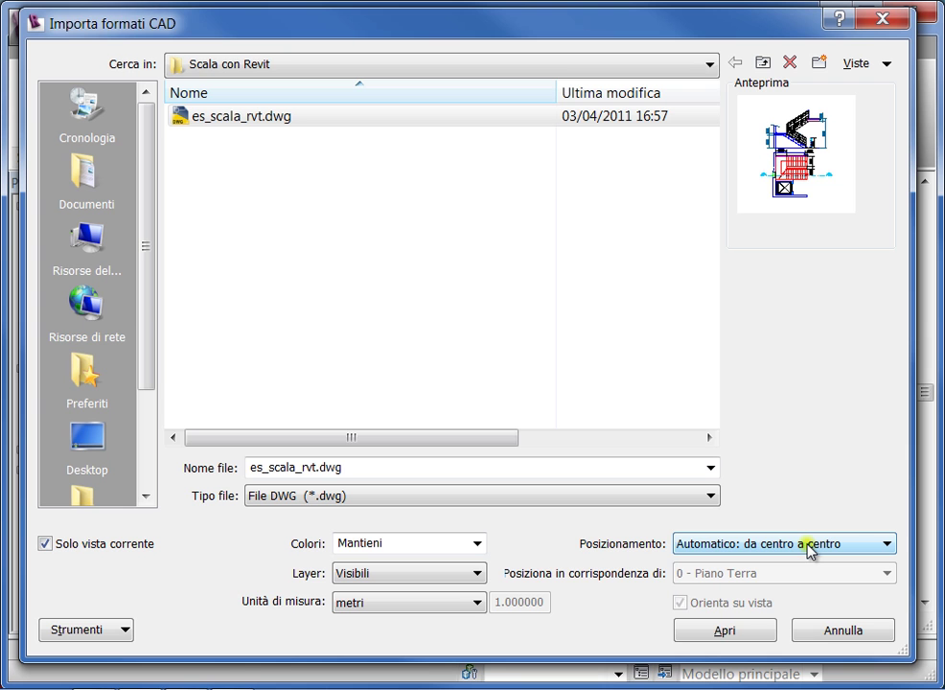
left_click(737, 633)
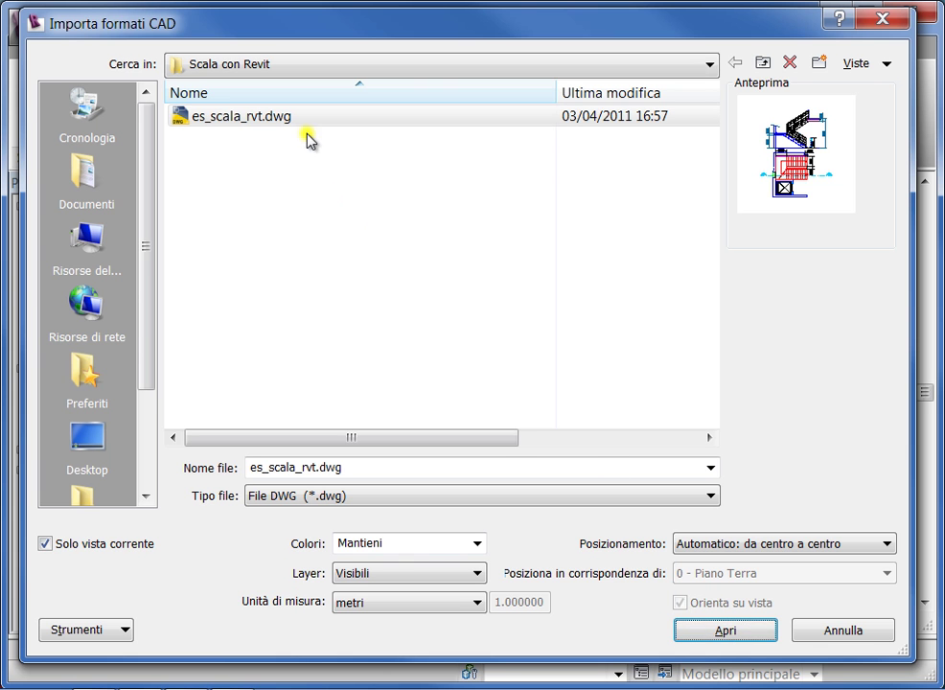
left_click(729, 625)
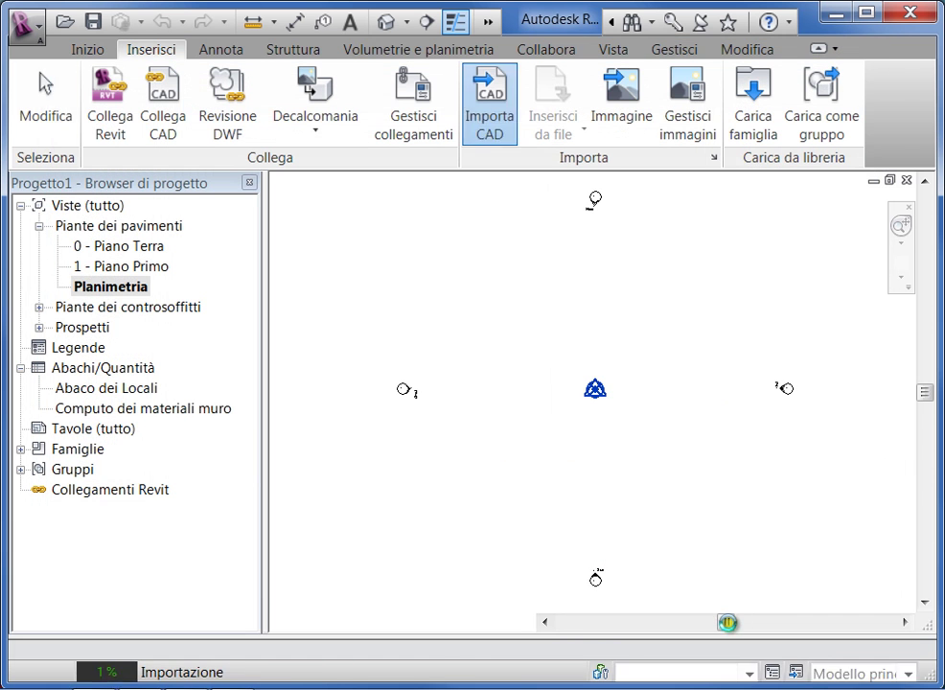
Step: Select the imported stair DWG, drag it to a new spot, and deselect it
scroll(536, 513, "up", 1)
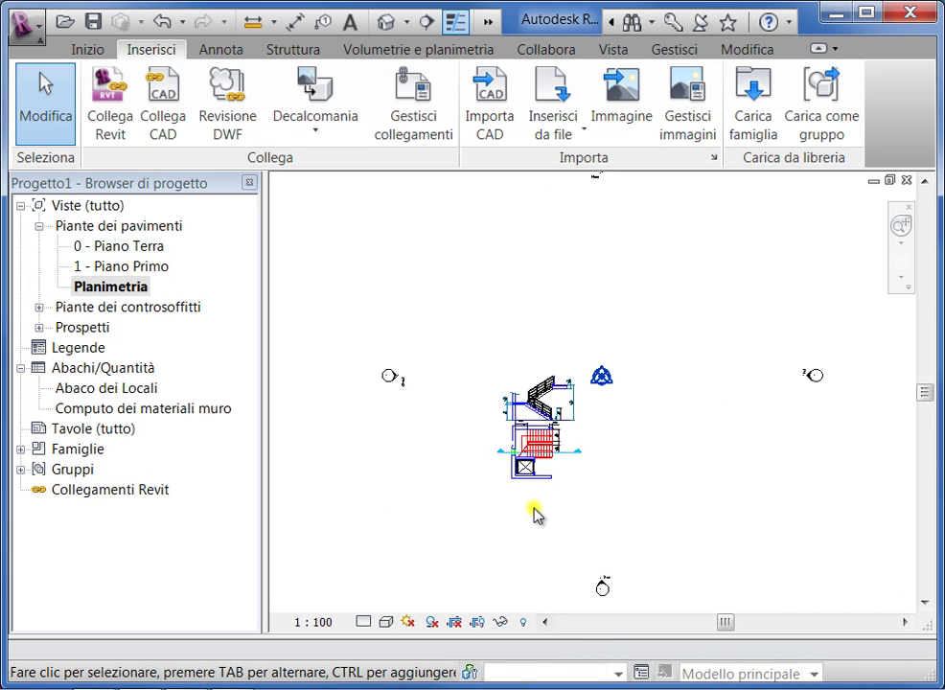
scroll(534, 515, "up", 2)
scroll(534, 515, "up", 3)
scroll(536, 511, "down", 1)
scroll(536, 511, "down", 1)
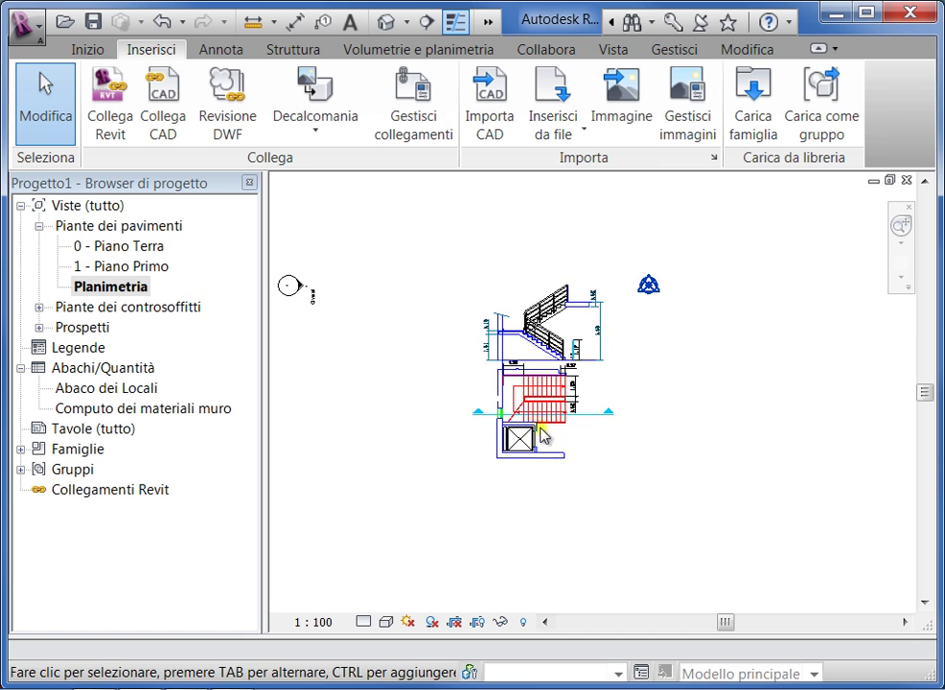
left_click(538, 421)
scroll(498, 472, "down", 1)
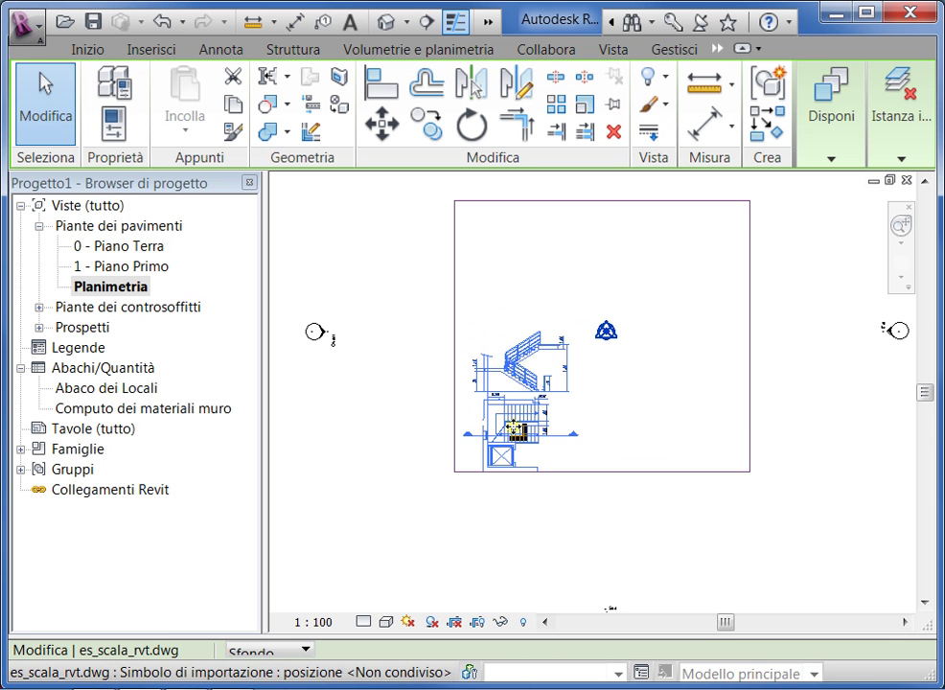
mouse_move(506, 432)
left_mouse_down()
mouse_move(574, 393)
mouse_move(535, 422)
left_mouse_up()
left_click(573, 251)
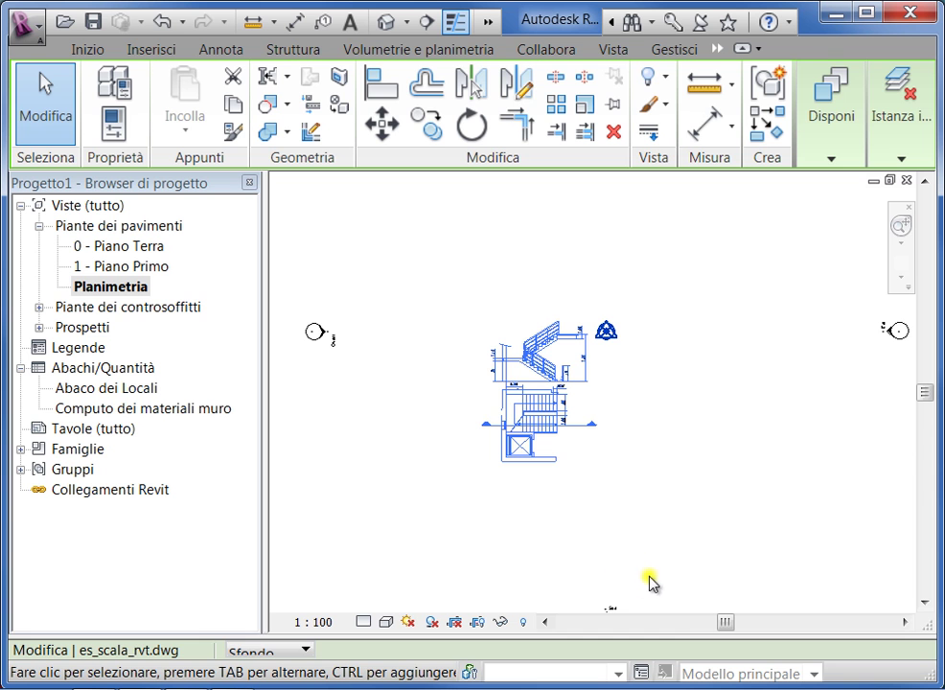
scroll(506, 561, "up", 1)
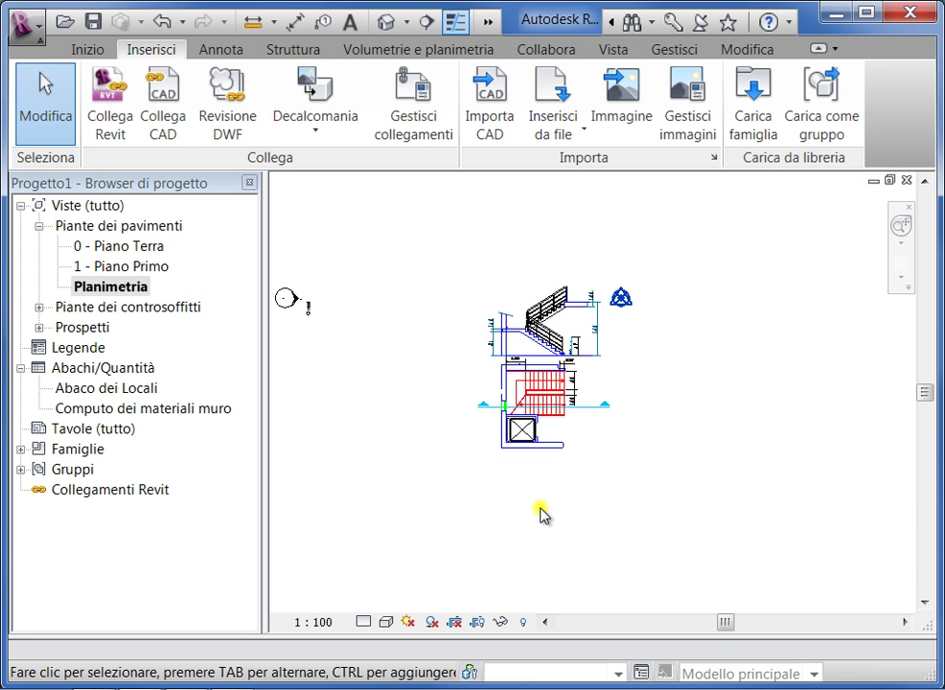
scroll(534, 516, "up", 1)
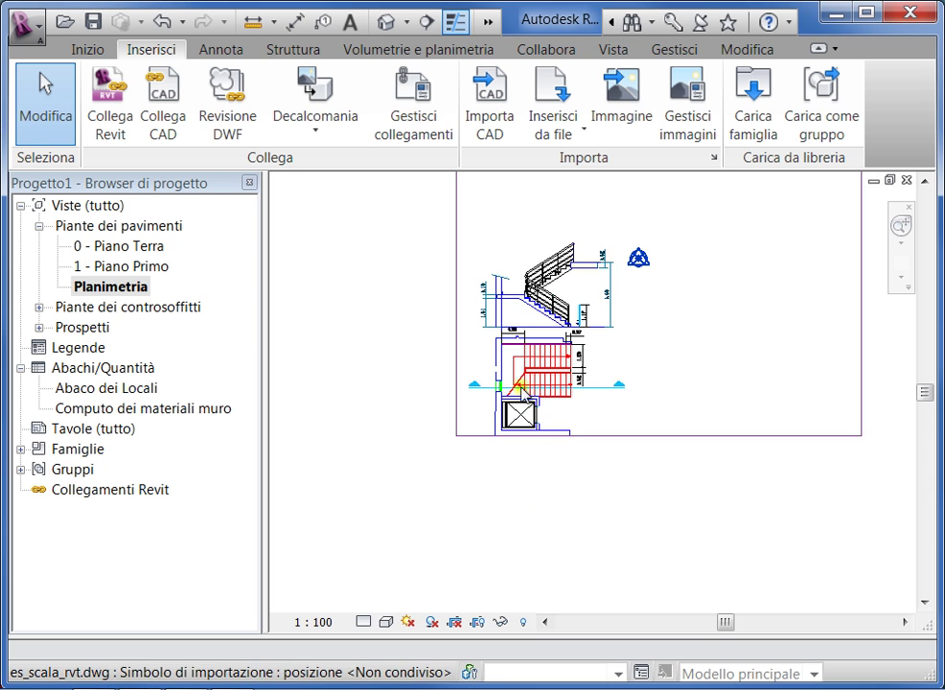
scroll(631, 383, "up", 1)
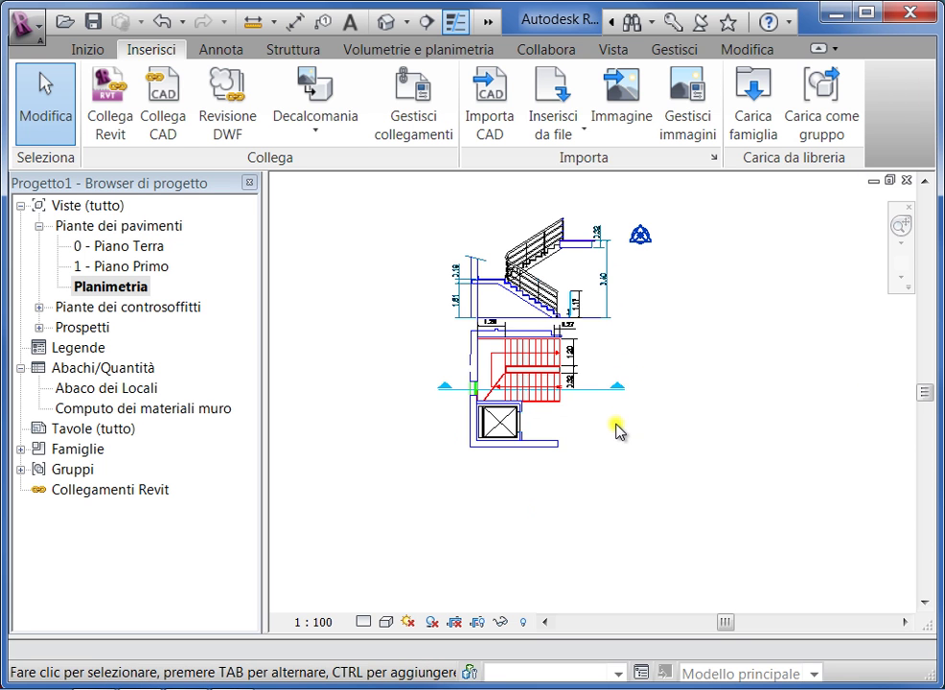
scroll(604, 454, "down", 1)
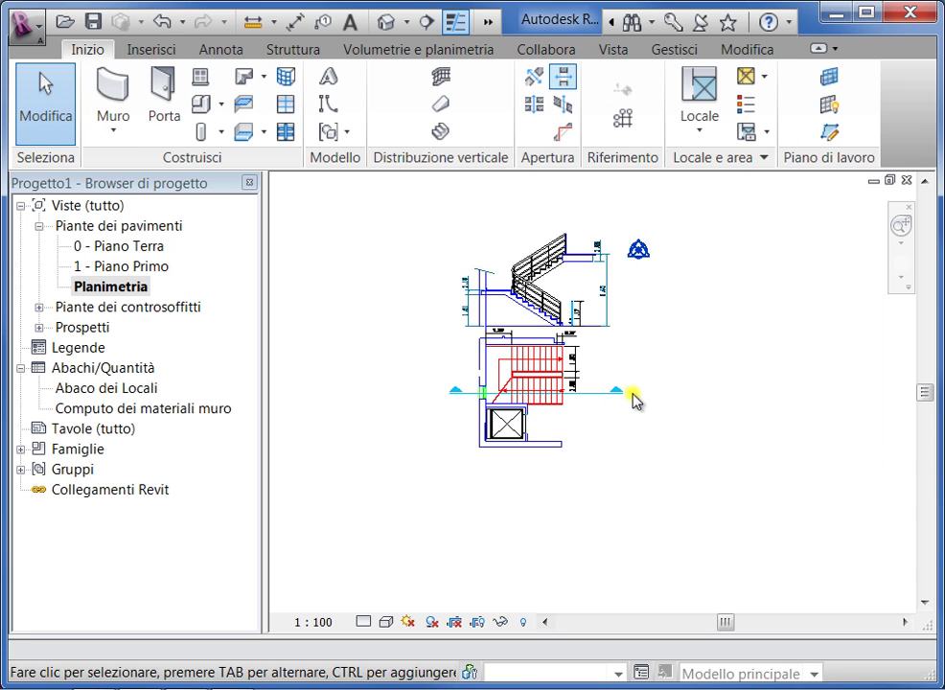
Step: Open Visibilità/Grafica for the Planimetria plan from the Vista tab's Grafica panel
left_click(611, 50)
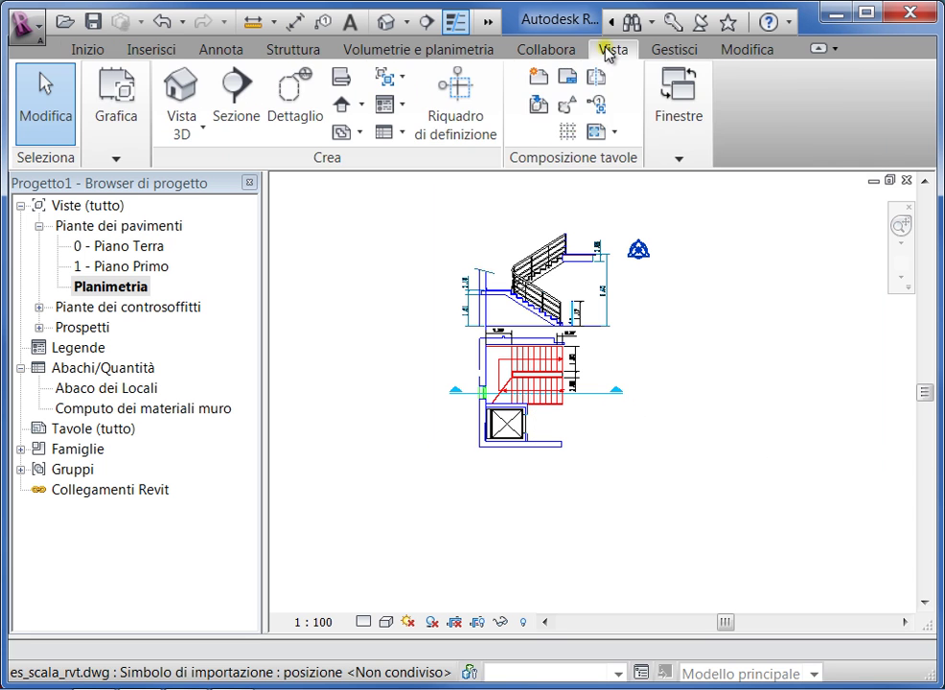
left_click(116, 158)
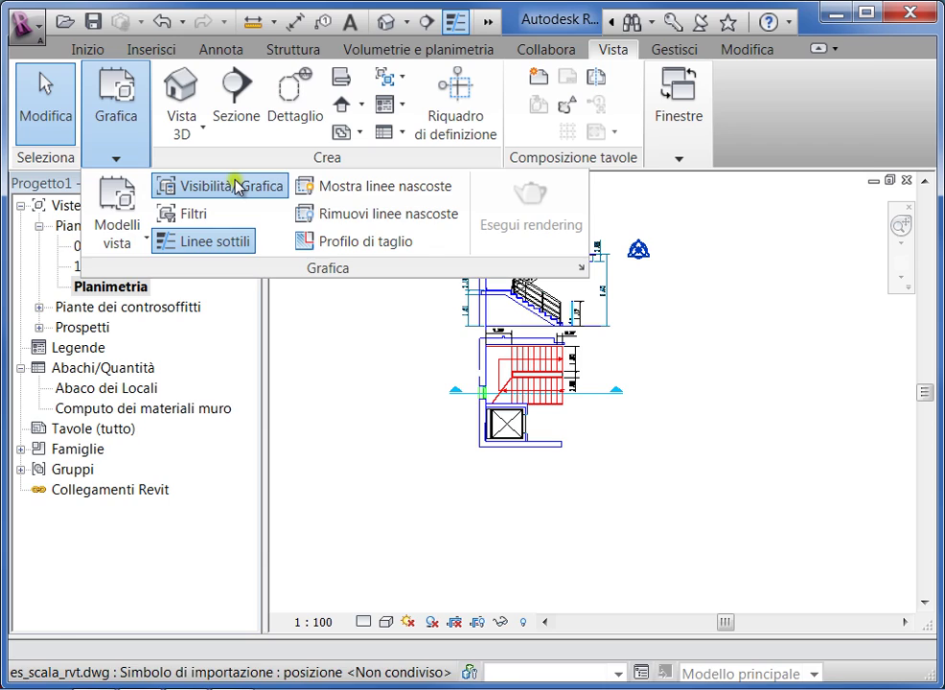
left_click(235, 187)
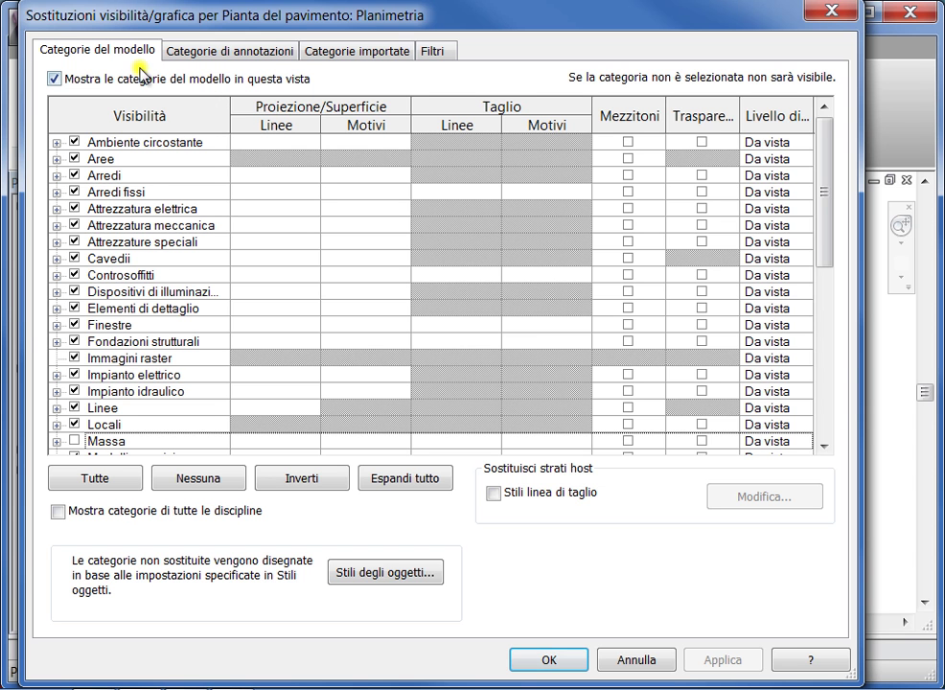
Step: In Categorie importate, turn off the _scala_OR, _scala nascoste and _scala montante layers
left_click(215, 55)
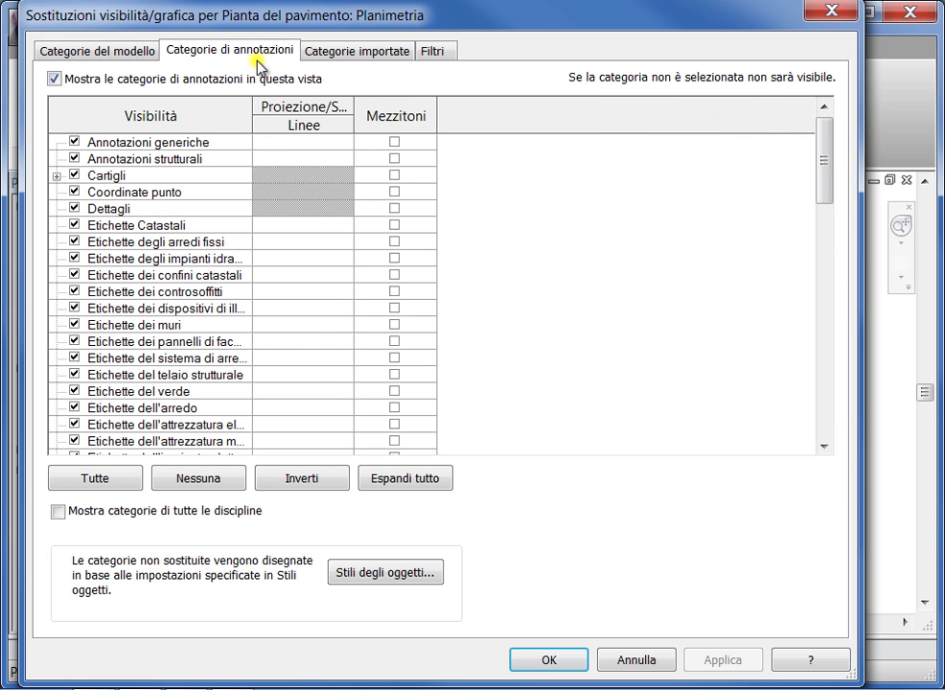
left_click(342, 57)
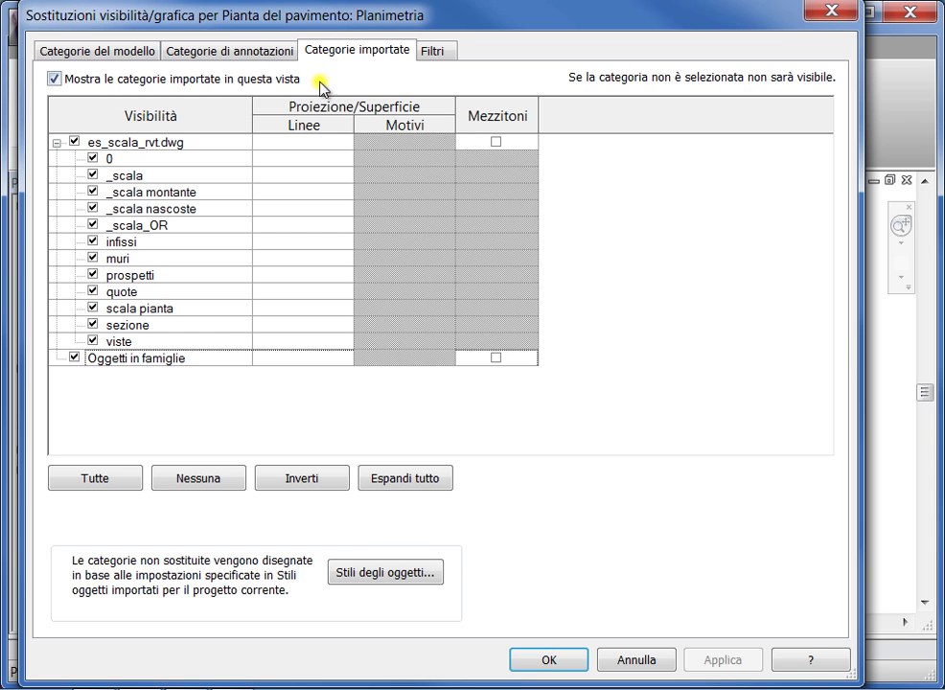
left_click(167, 143)
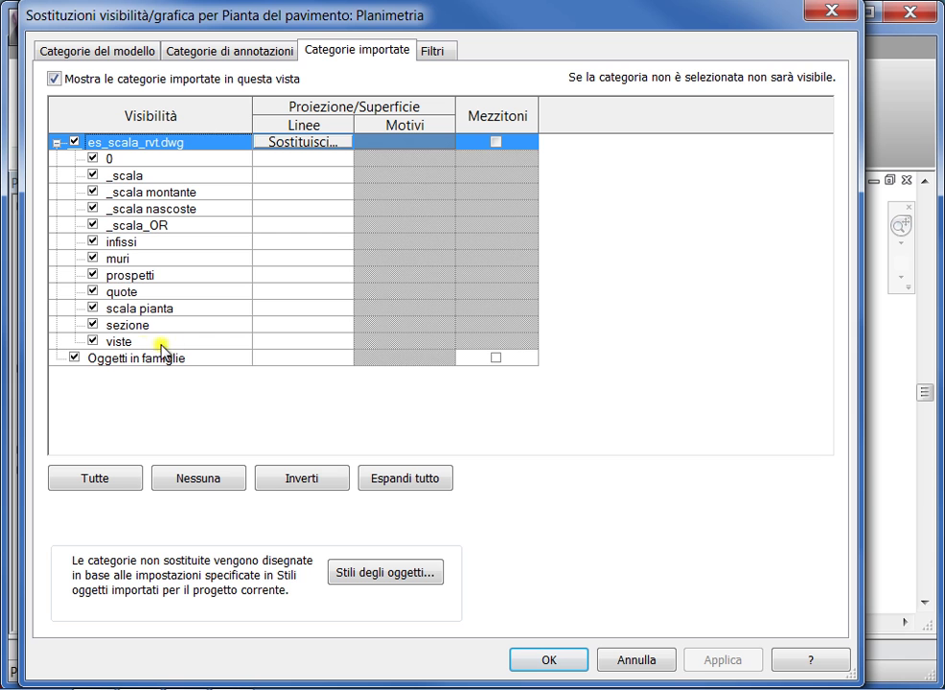
left_click(93, 225)
left_click(93, 208)
left_click(93, 192)
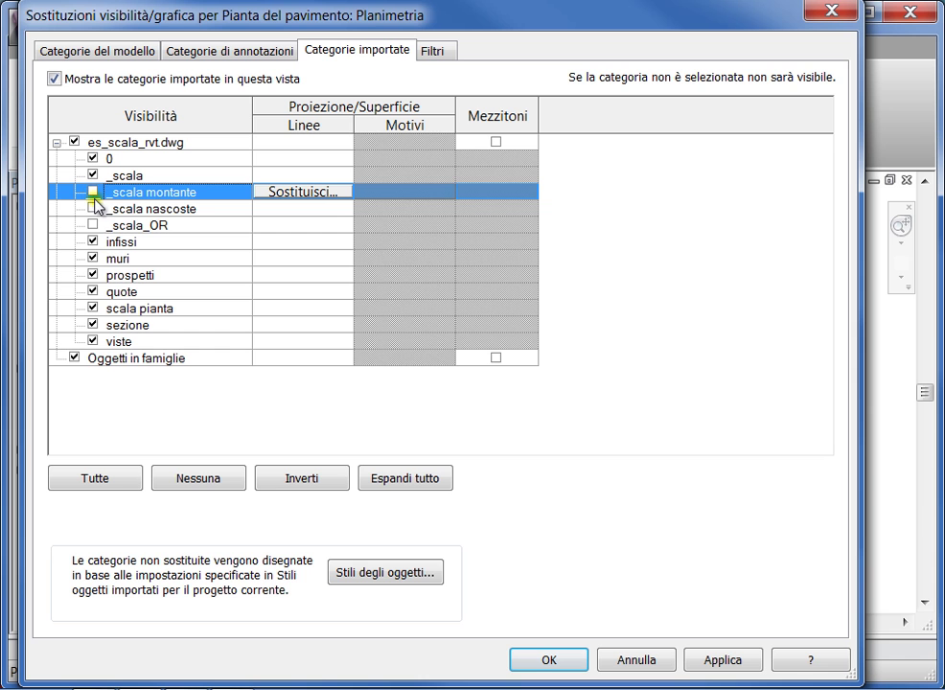
Step: Turn those three _scala layers back on, hide Oggetti in famiglie, and confirm with OK
left_click(93, 191)
left_click(93, 208)
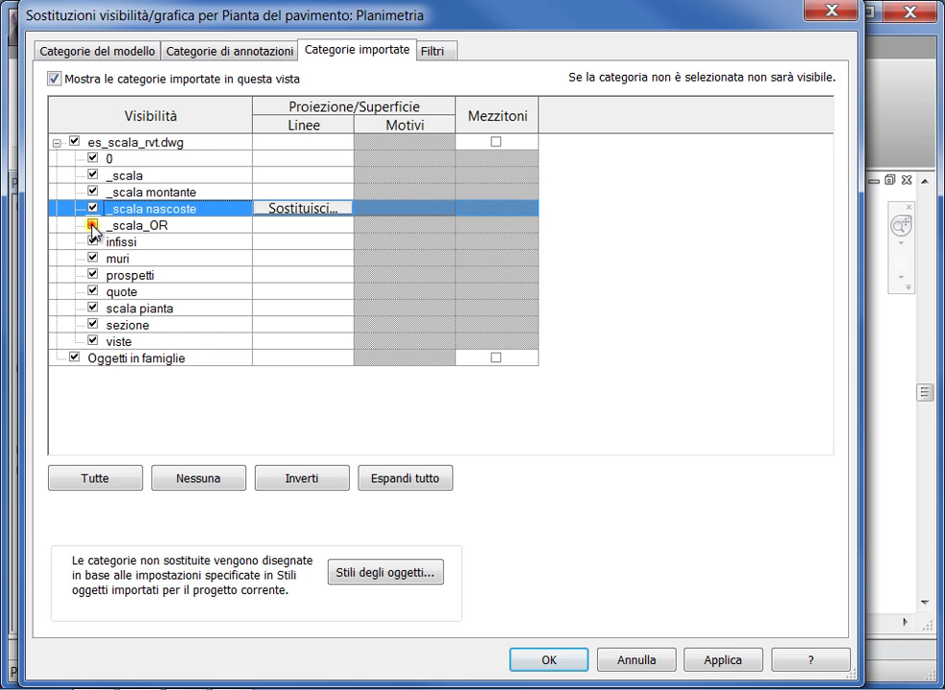
left_click(93, 225)
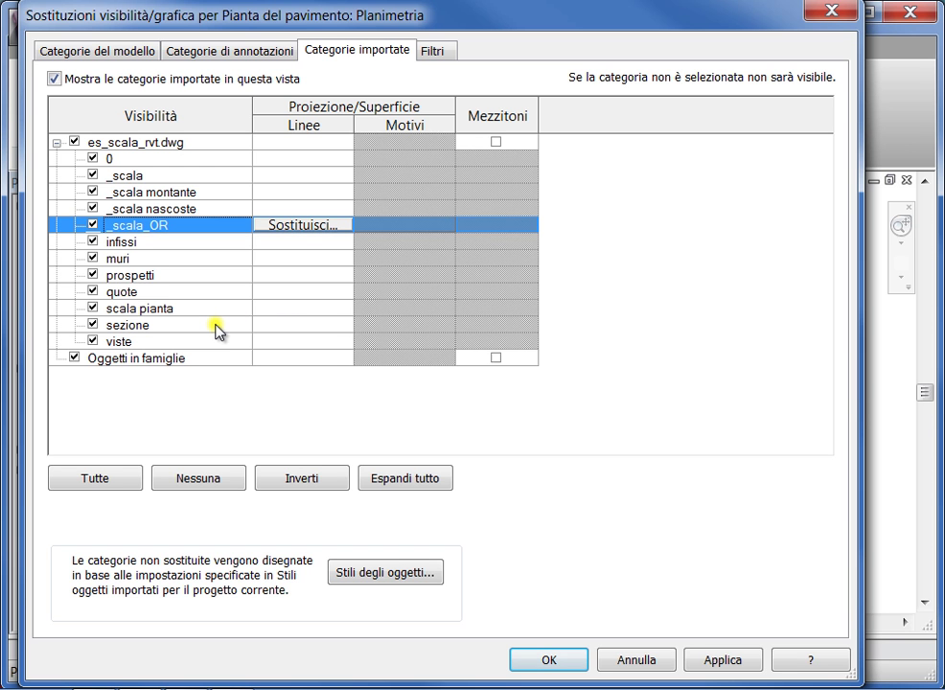
left_click(73, 359)
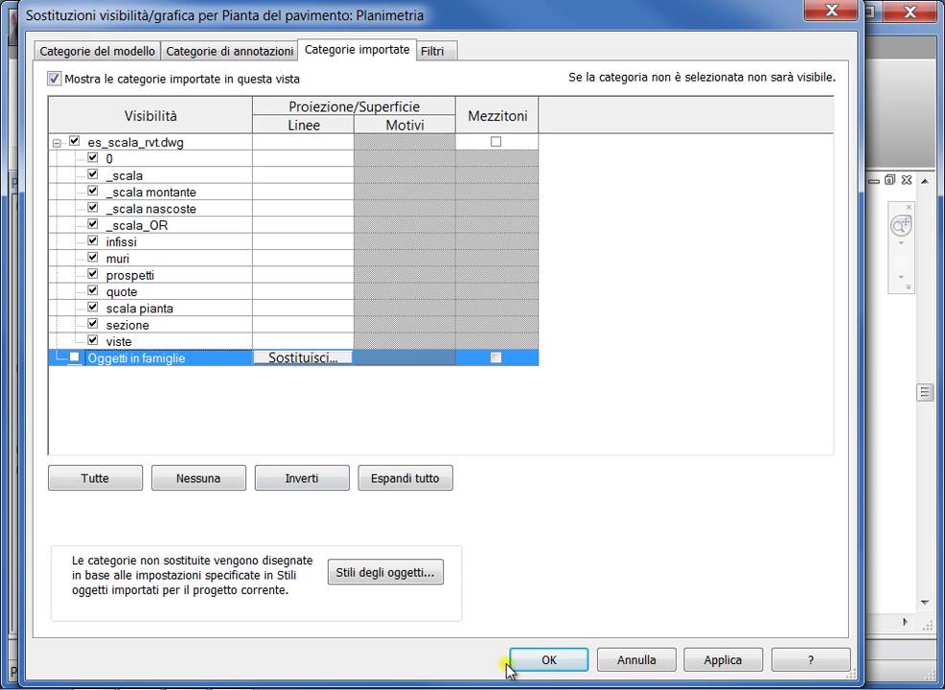
left_click(548, 663)
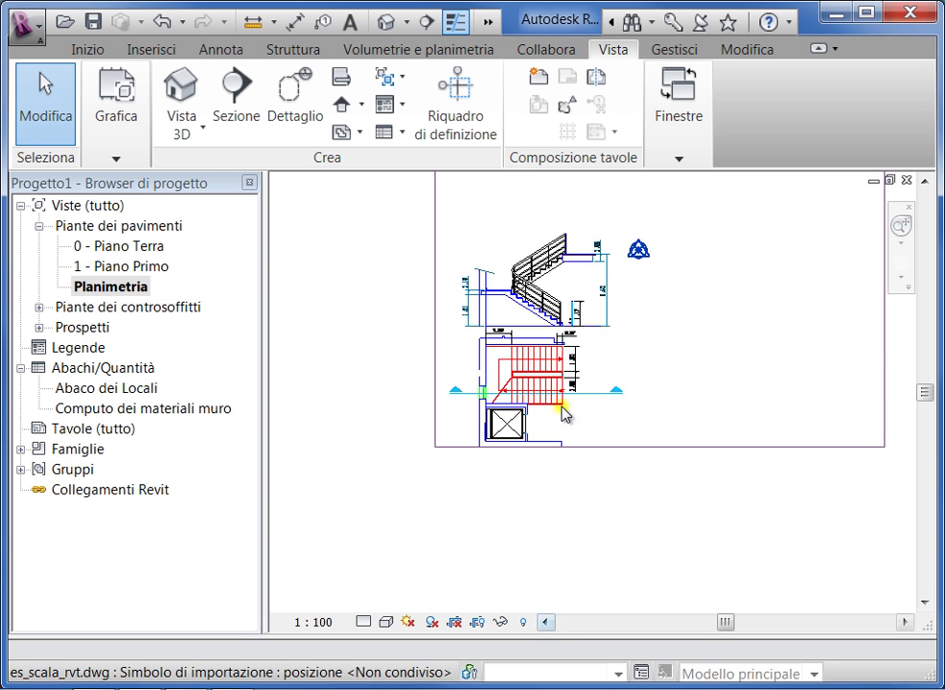
Step: Select the stair DWG and start the Query tool from the Istanza importata panel
scroll(561, 383, "up", 1)
scroll(561, 384, "up", 1)
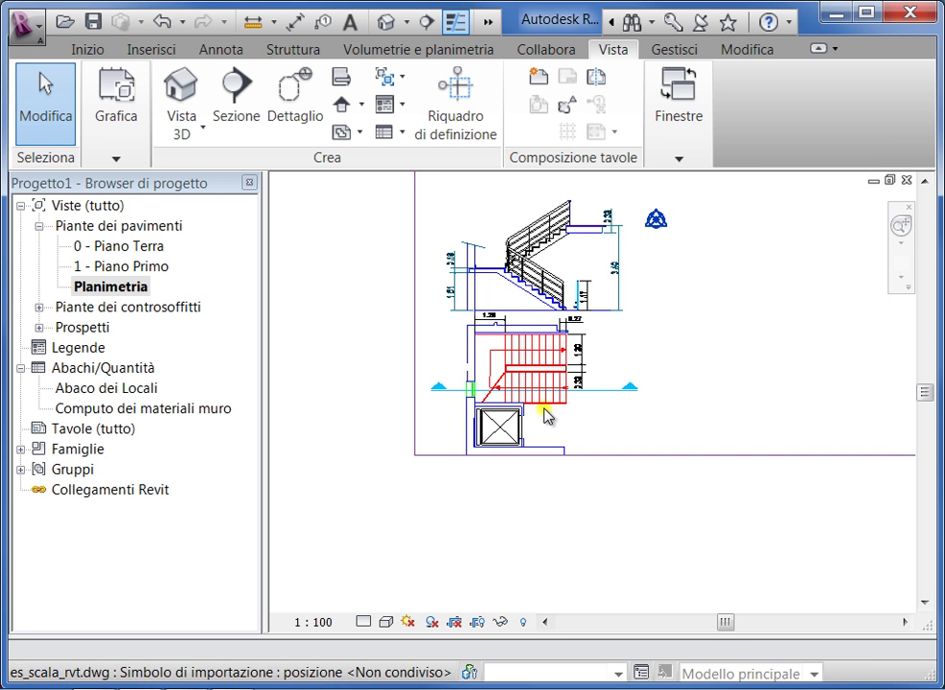
left_click(553, 458)
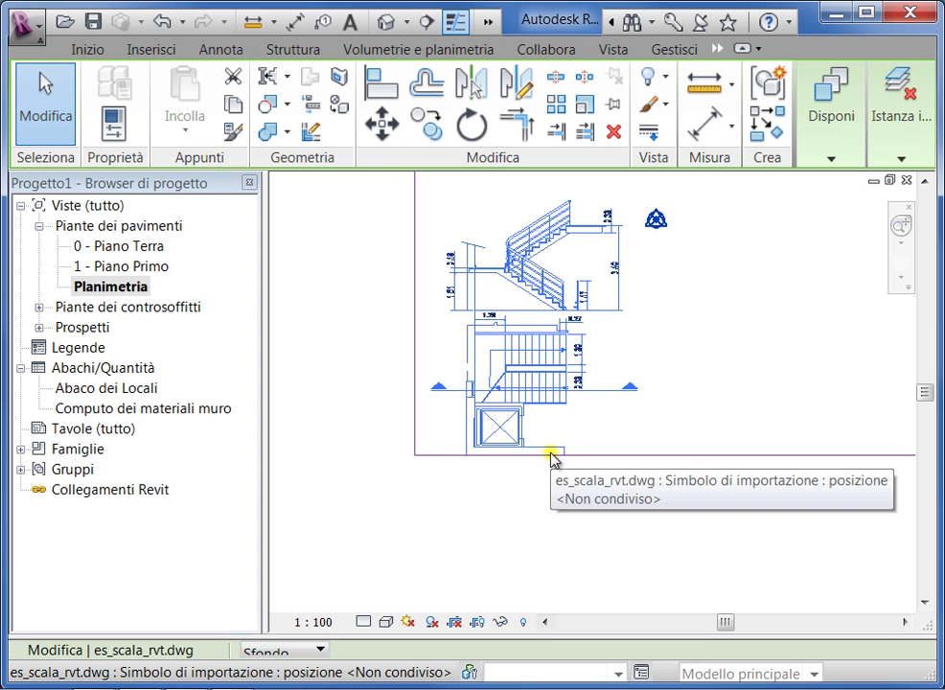
left_click(901, 160)
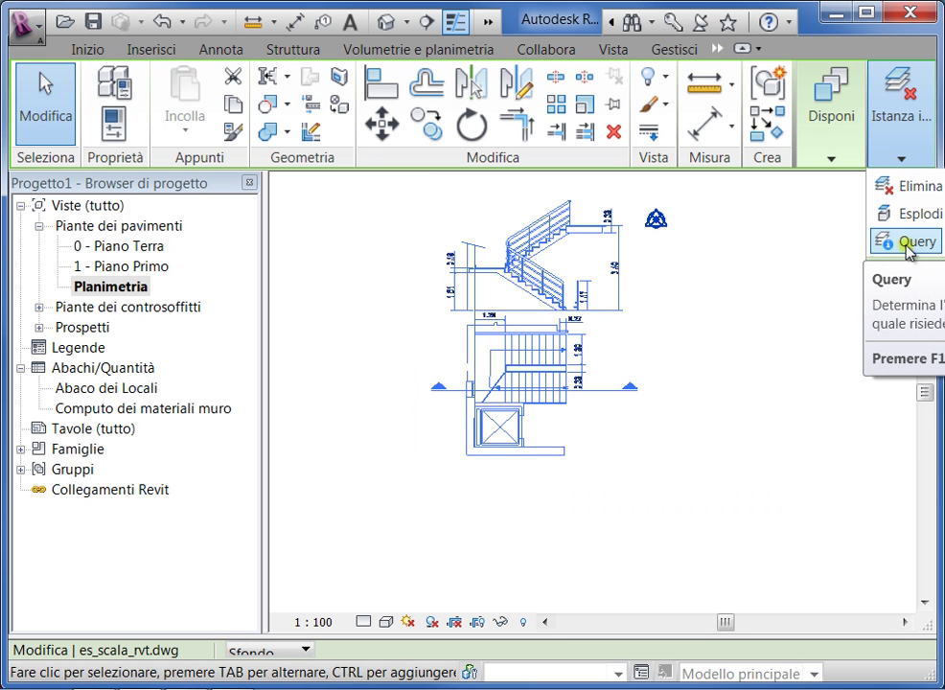
left_click(908, 247)
scroll(526, 360, "up", 2)
scroll(527, 363, "up", 2)
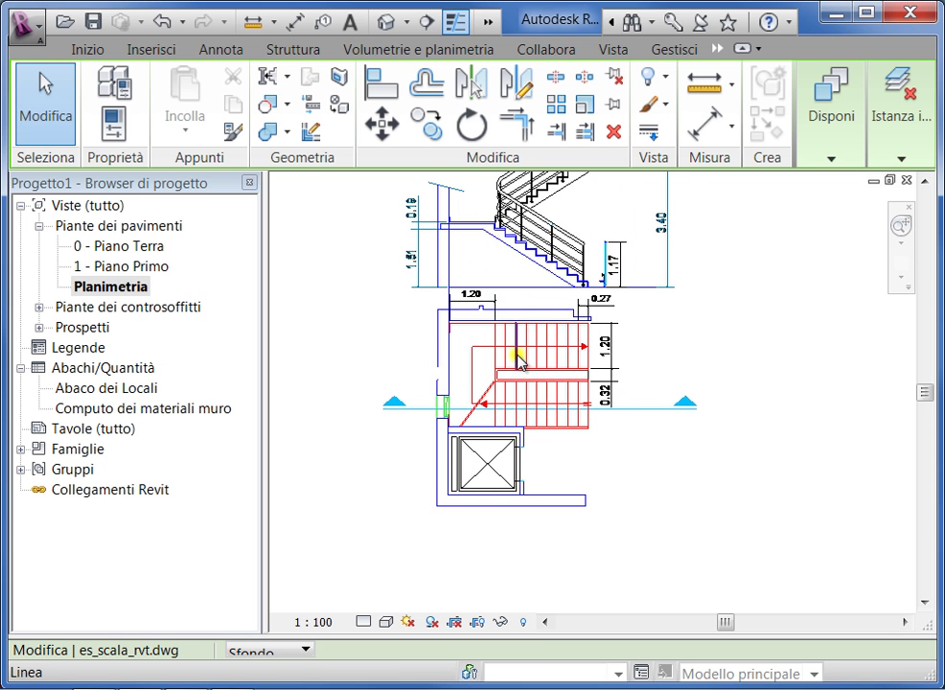
Step: Query the red stair line, confirm it is a Linea on layer scala pianta, and close the info
left_click(517, 360)
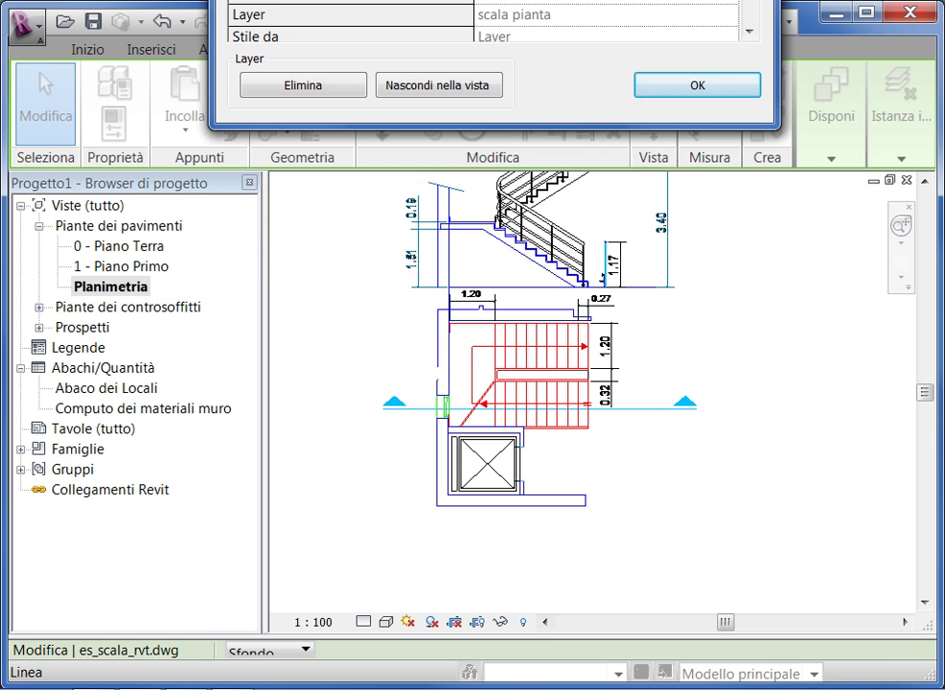
left_click_drag(474, 2, 466, 146)
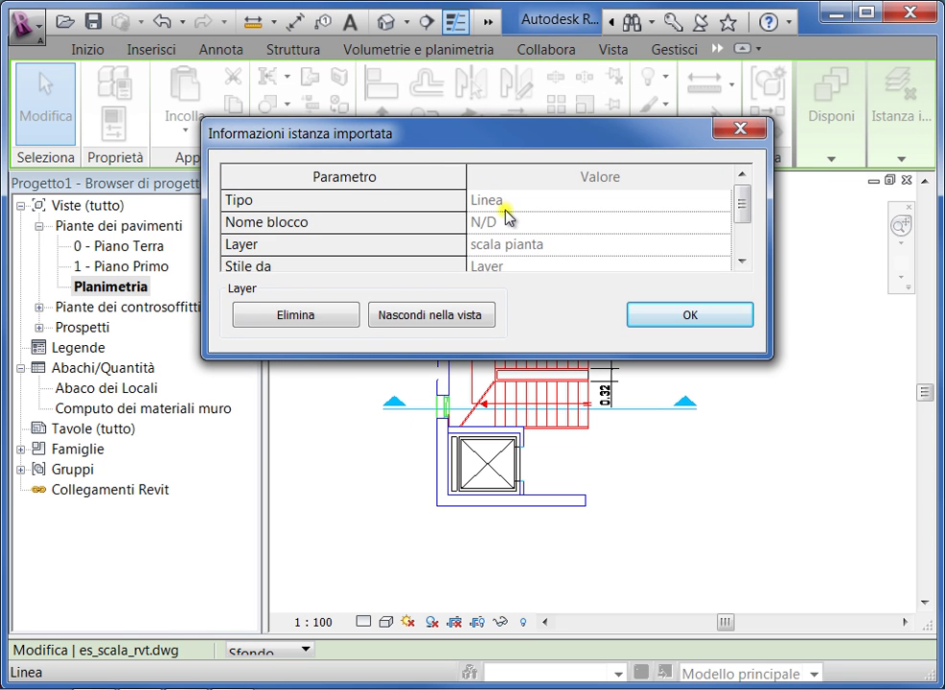
left_click(398, 245)
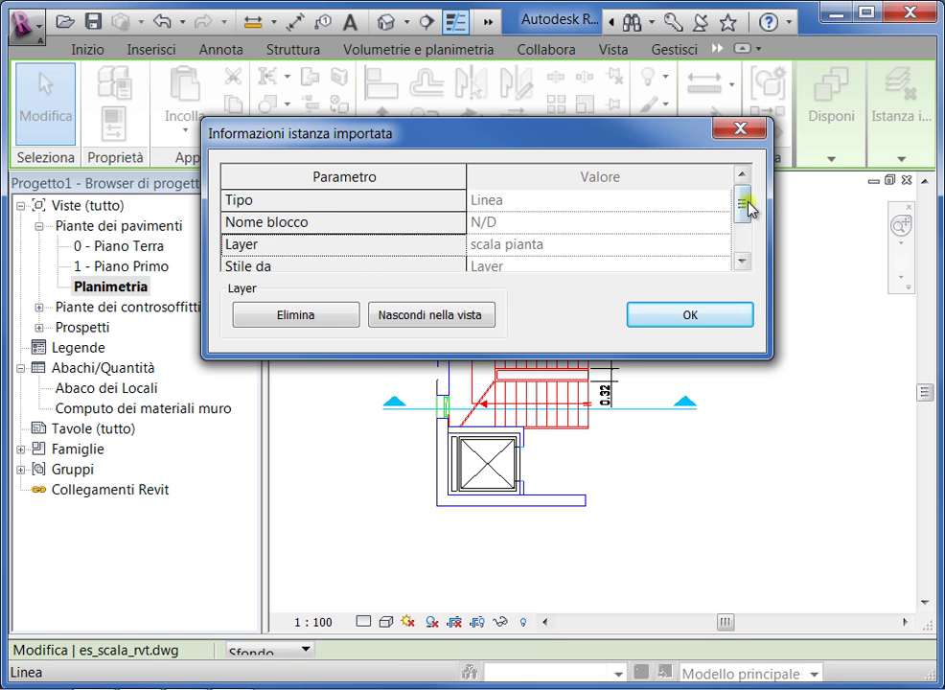
left_click_drag(746, 204, 744, 231)
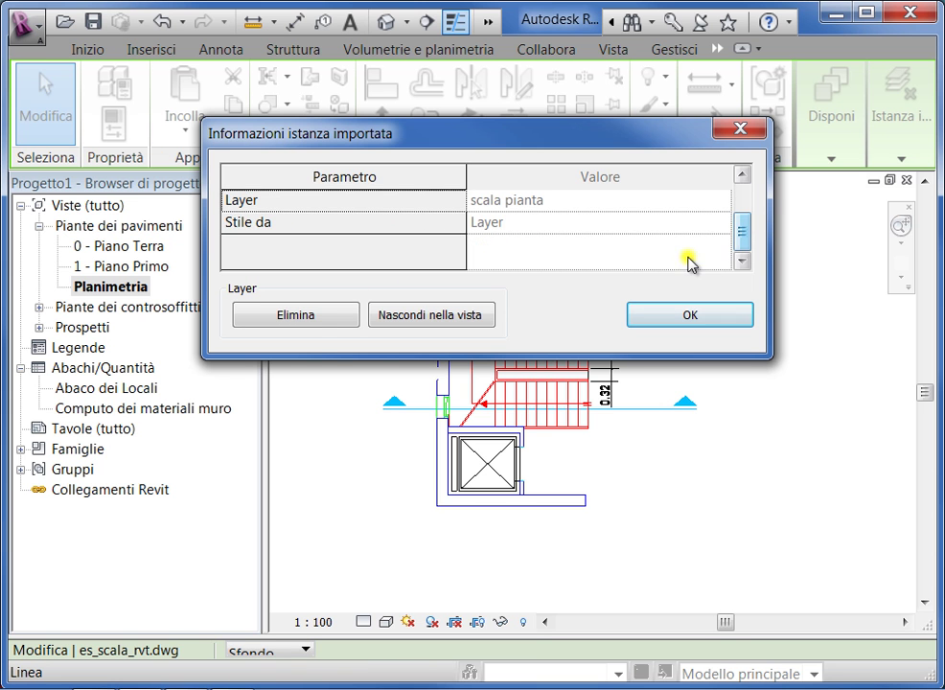
left_click(660, 317)
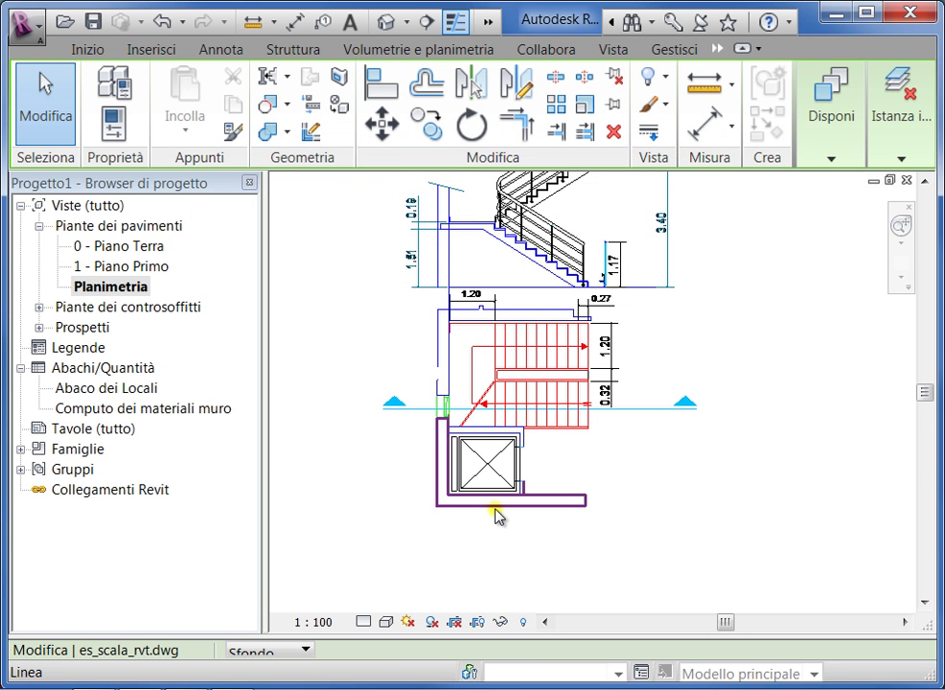
scroll(494, 513, "up", 2)
scroll(491, 517, "up", 1)
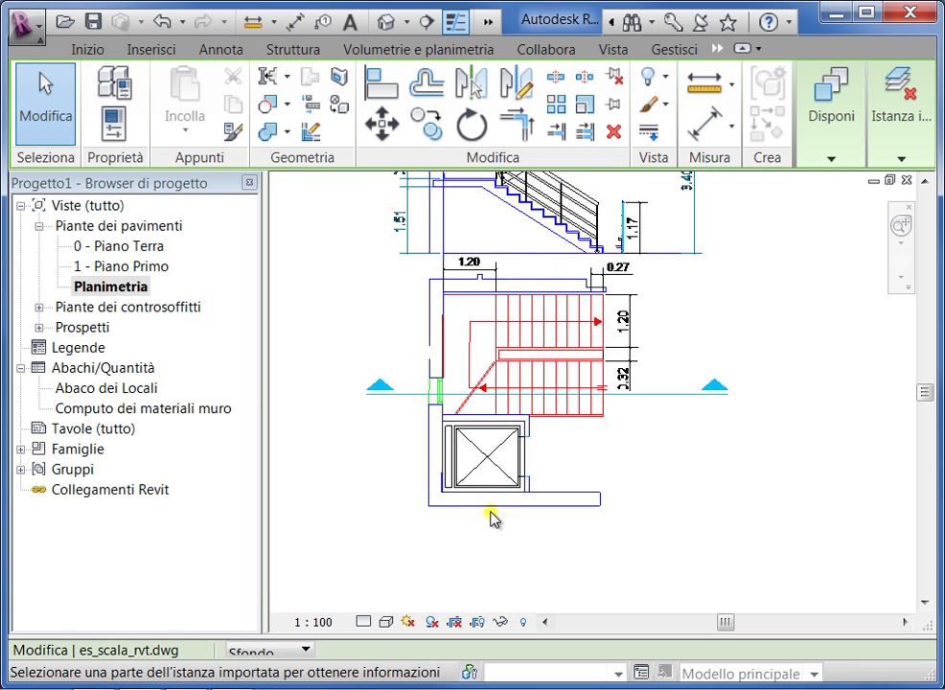
scroll(491, 518, "down", 1)
scroll(491, 517, "down", 1)
scroll(491, 518, "down", 1)
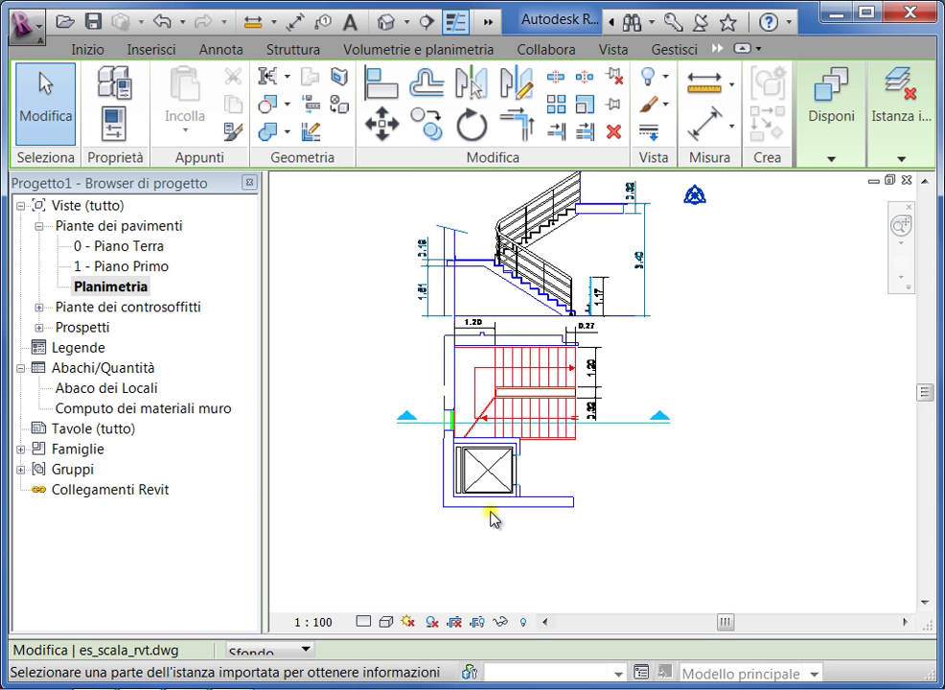
scroll(491, 518, "down", 1)
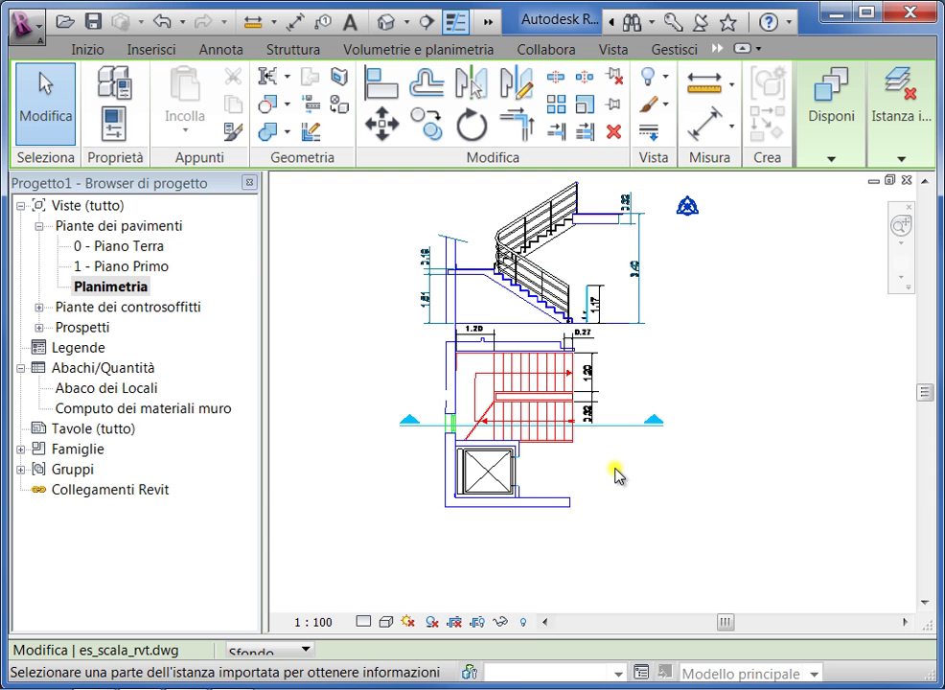
scroll(649, 474, "up", 1)
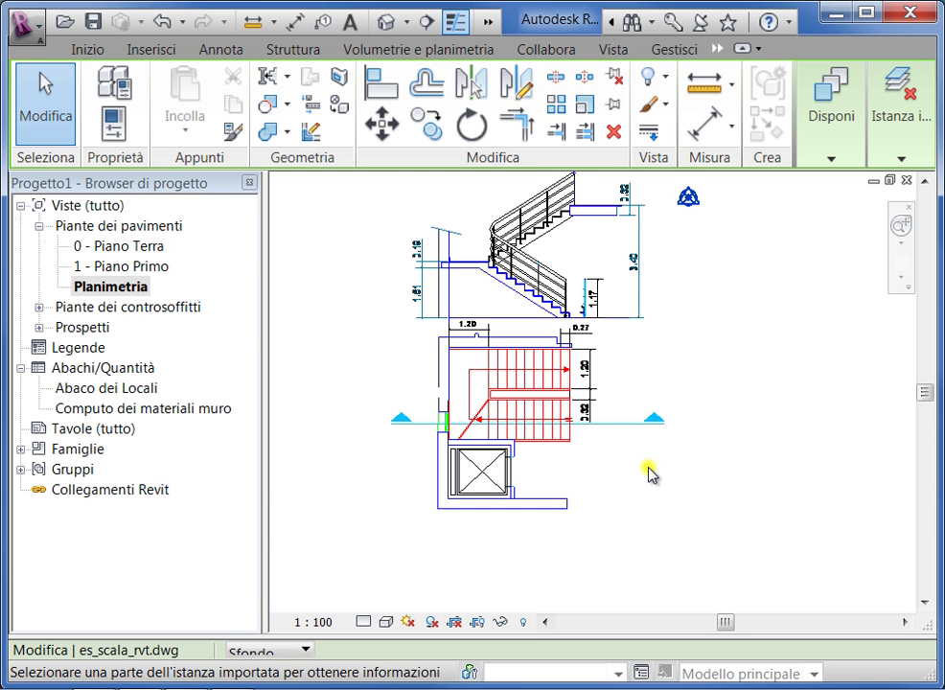